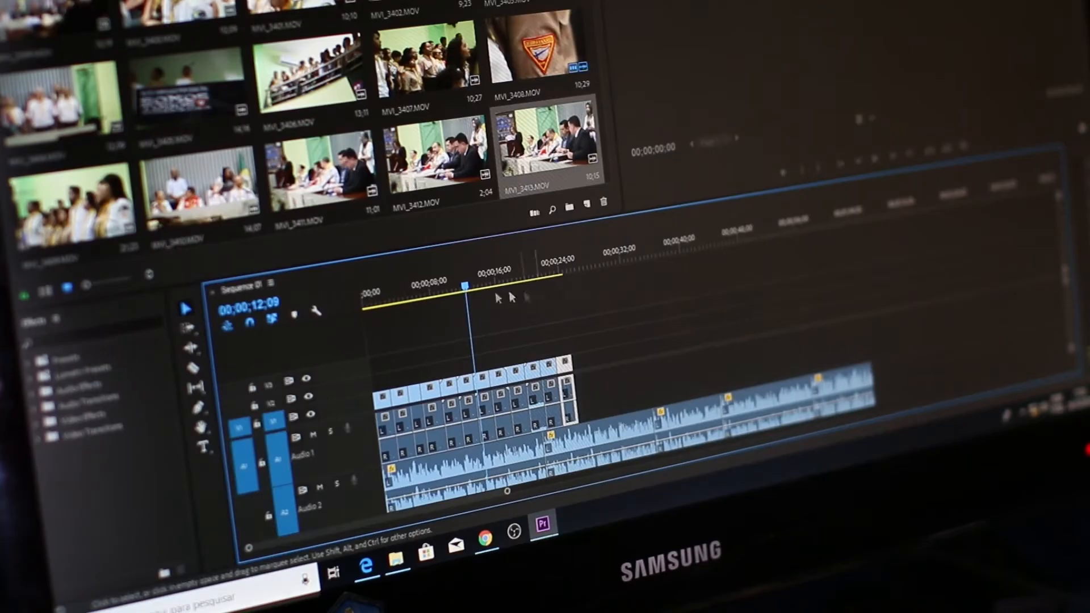
# - Switch from the CapCut project to Microsoft Edge showing the Google homepage
pyautogui.moveTo(468, 289); pyautogui.dragTo(540, 299)
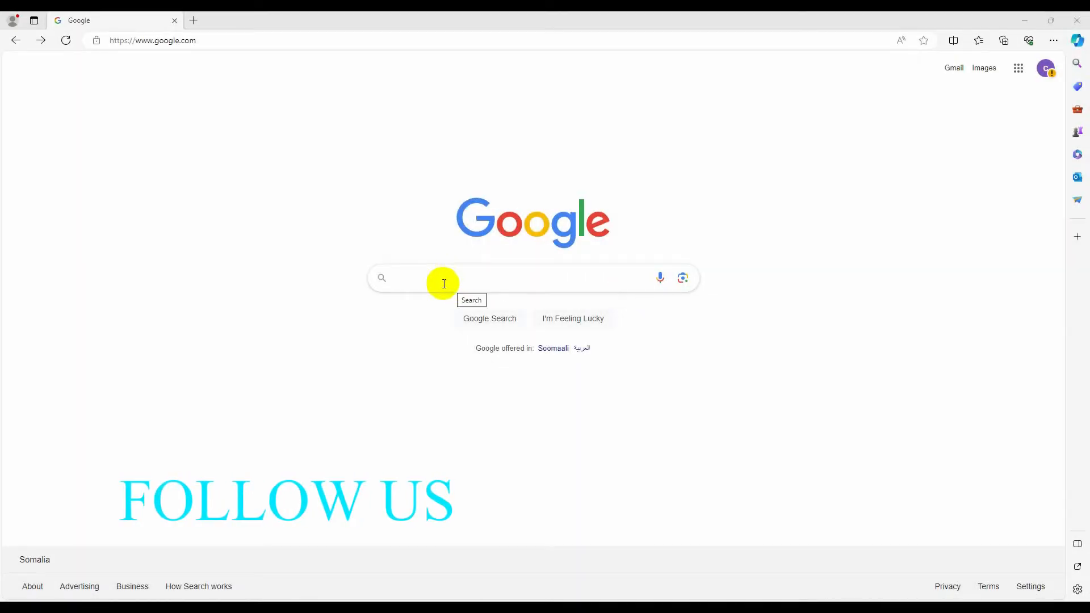
# - Search Google for 'capcut pc' and open the 'Download CapCut Desktop' result
pyautogui.click(444, 284)
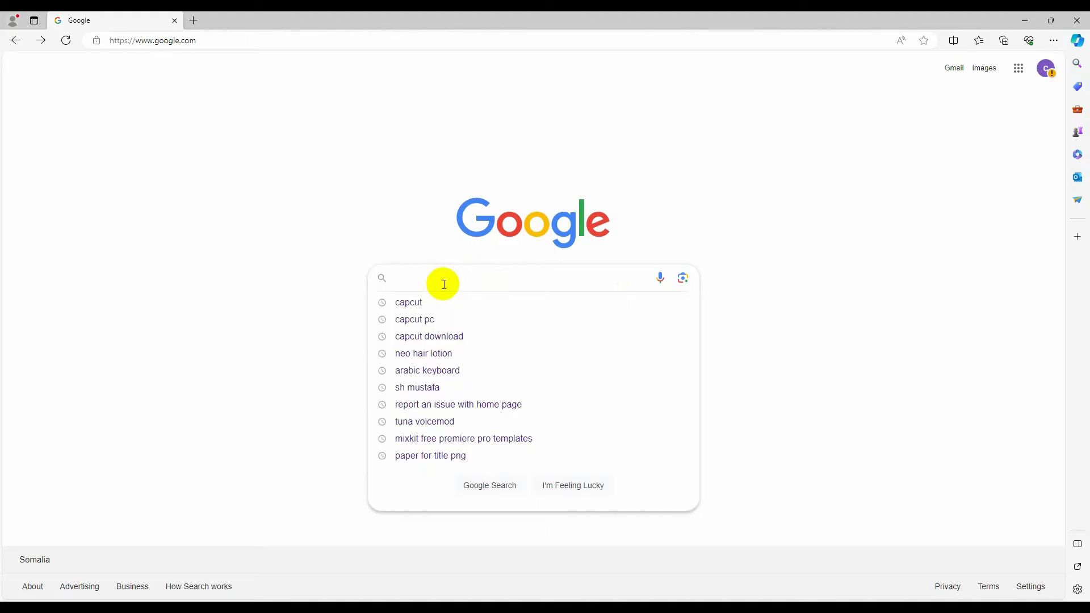
pyautogui.click(441, 321)
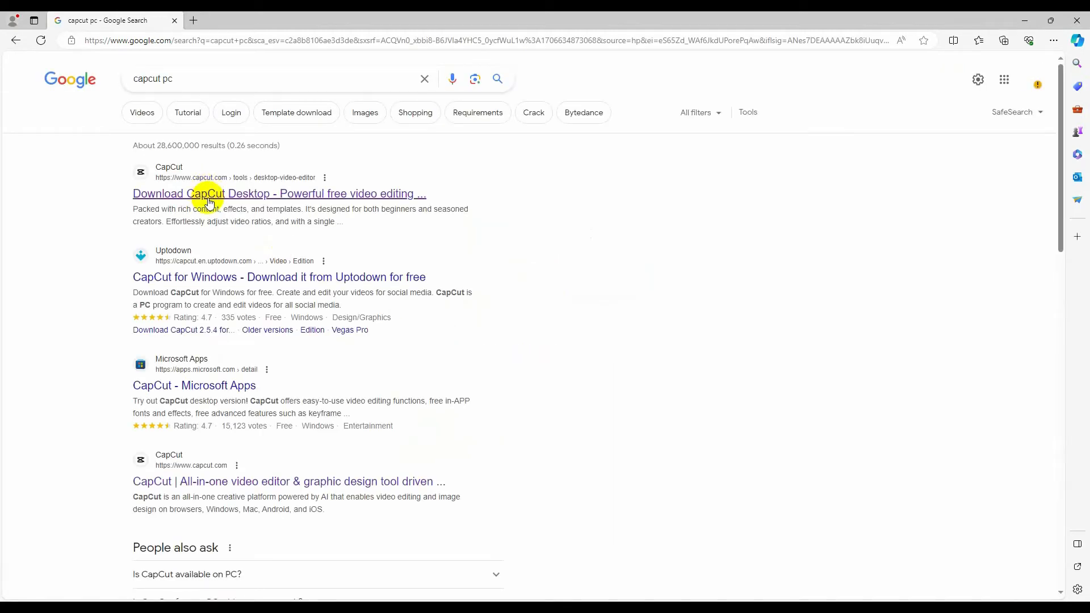
pyautogui.click(193, 199)
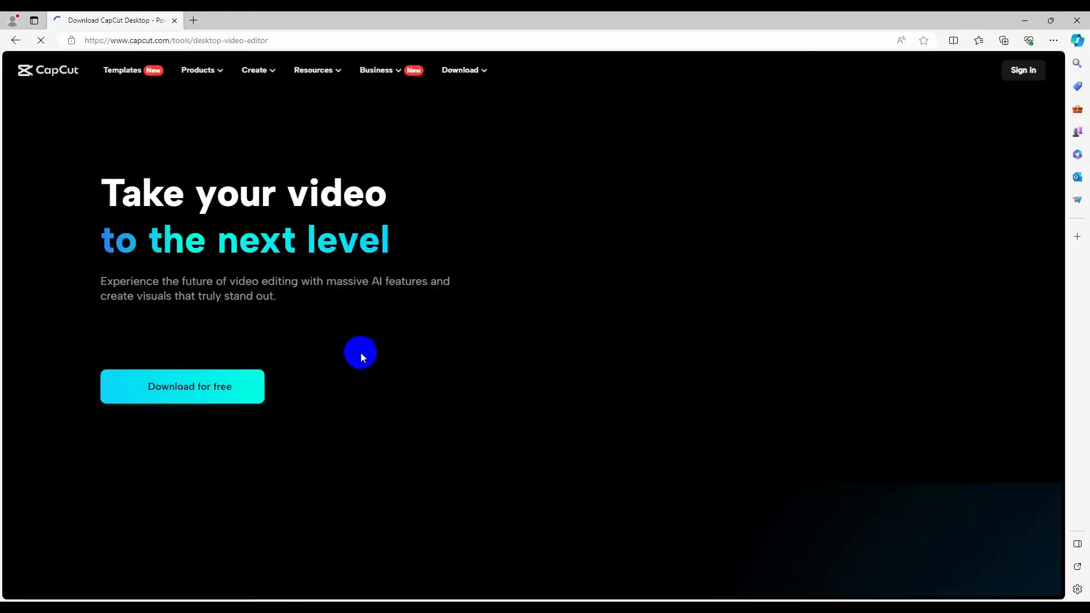
pyautogui.click(185, 398)
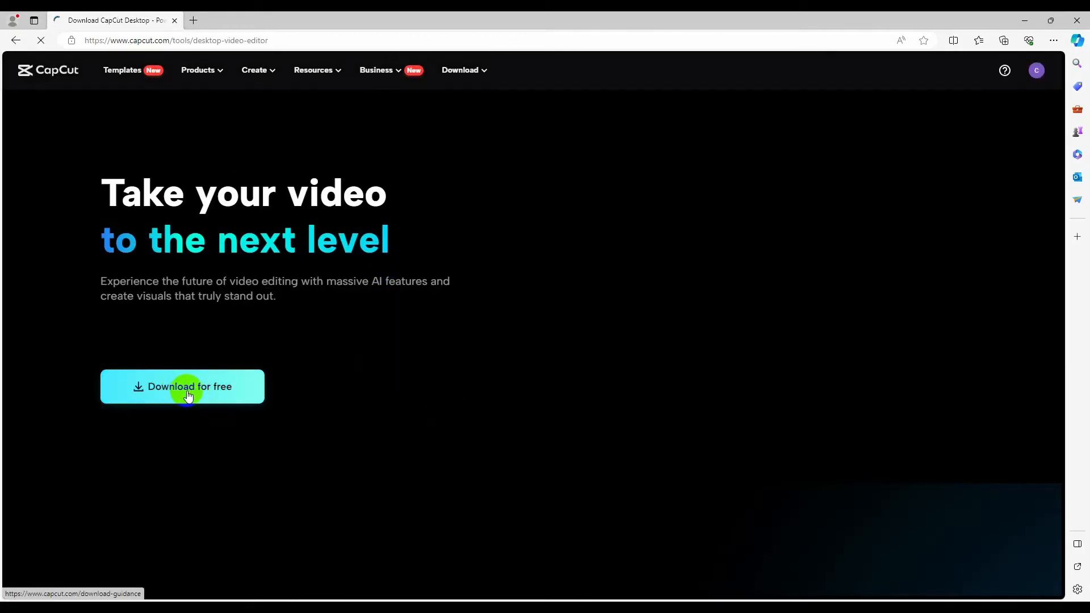
# - Download the free CapCut desktop installer and reveal it in the Downloads folder
pyautogui.click(195, 392)
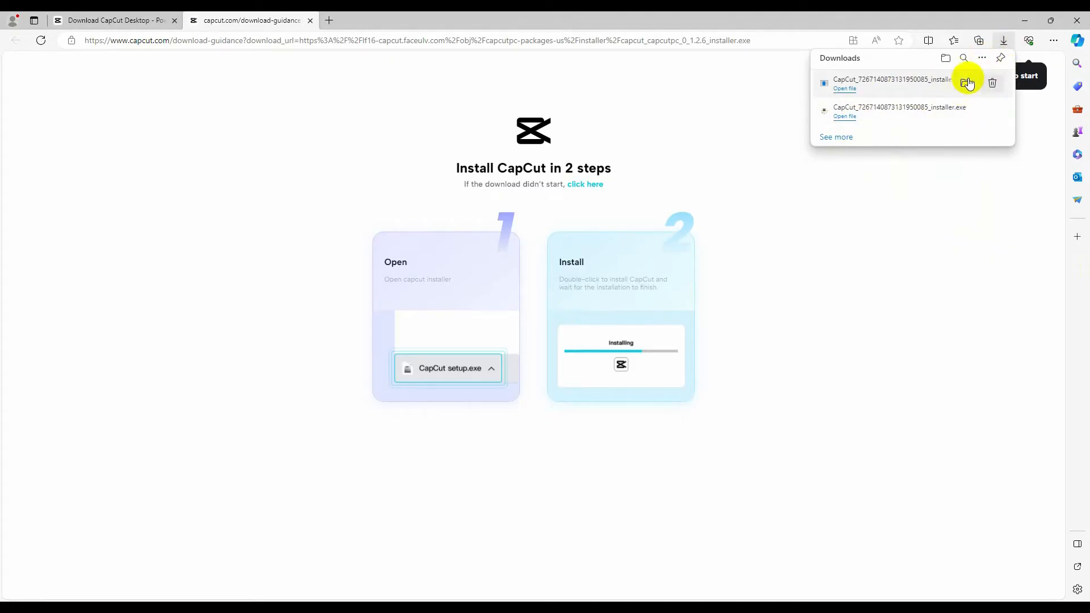
pyautogui.click(964, 84)
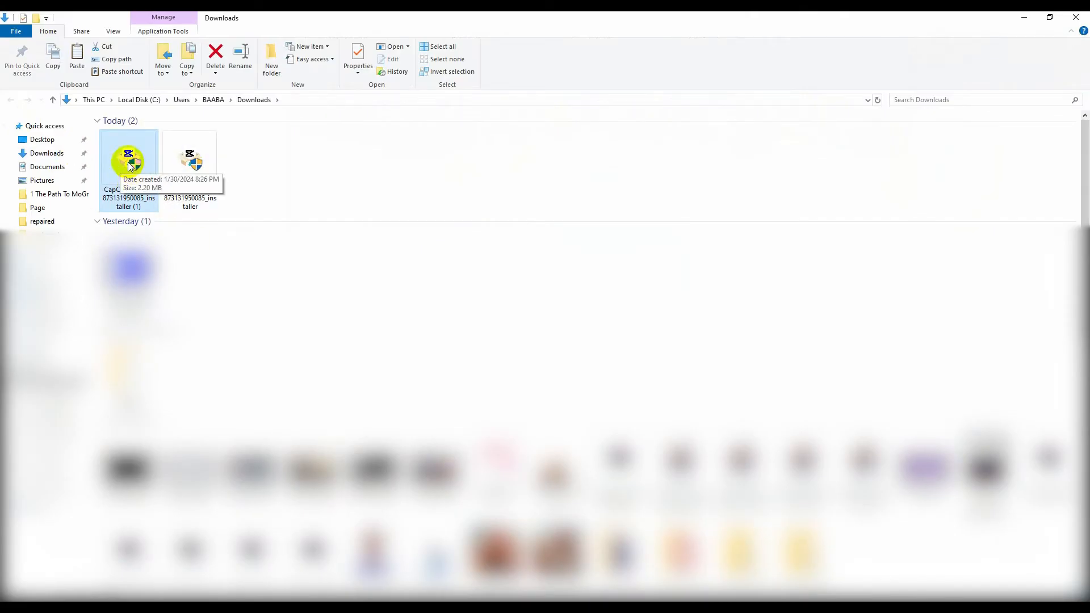
# - Run the CapCut installer from the Downloads folder and minimize Edge while it installs
pyautogui.rightClick(130, 147)
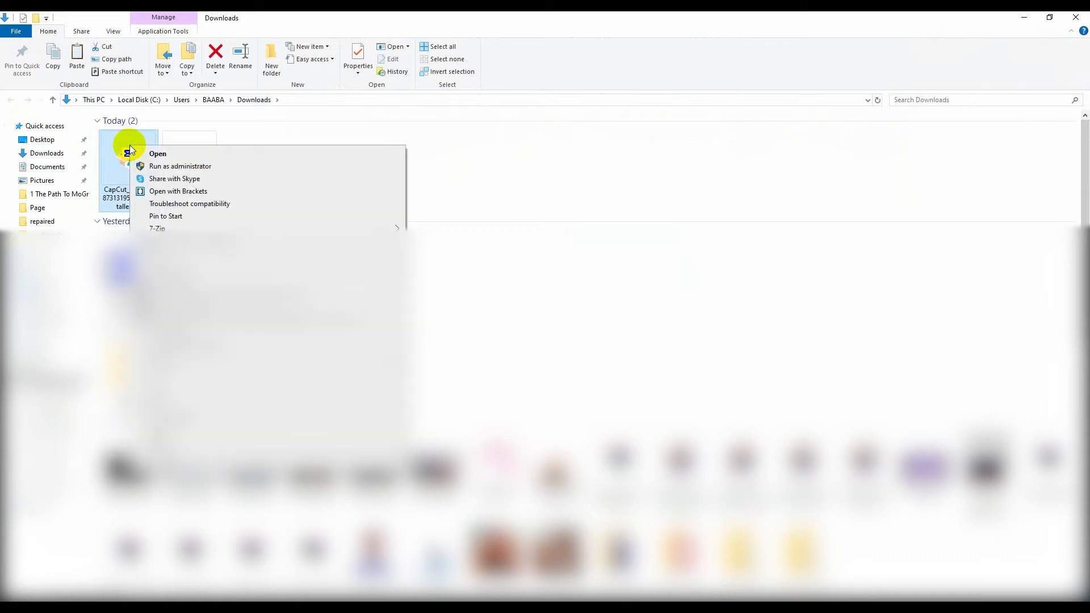
pyautogui.click(173, 156)
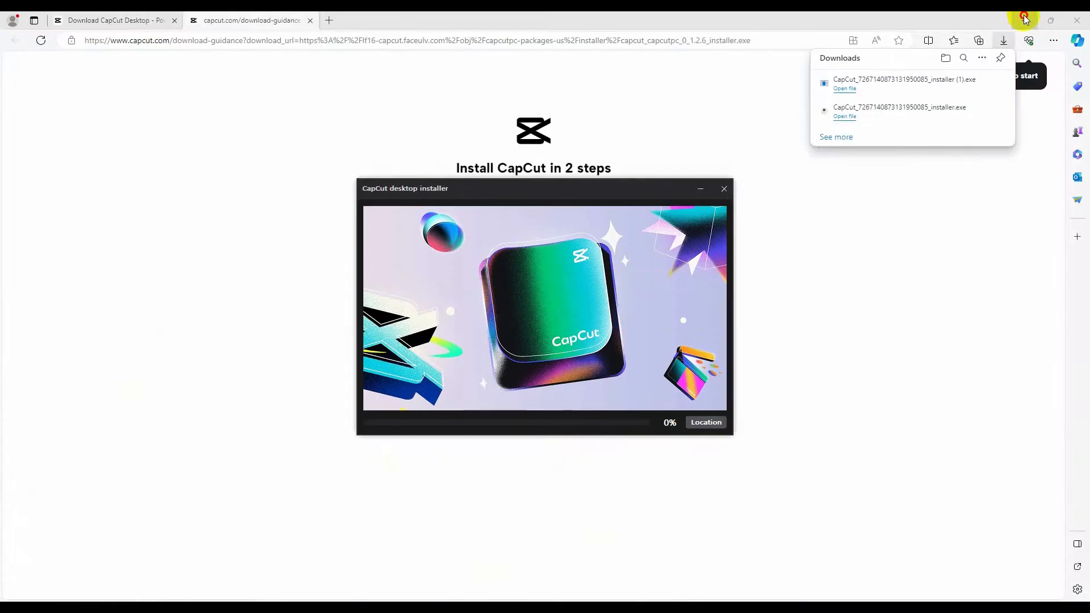
pyautogui.click(1026, 20)
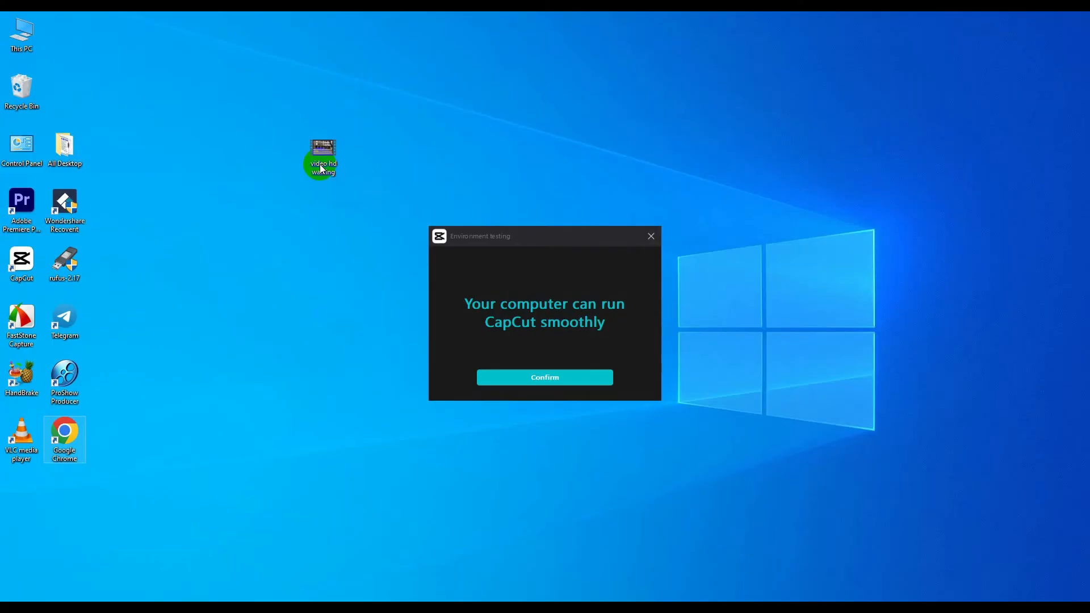
# - Confirm the environment test, accept the privacy notice, close the Recommended tour, and maximize CapCut
pyautogui.click(547, 377)
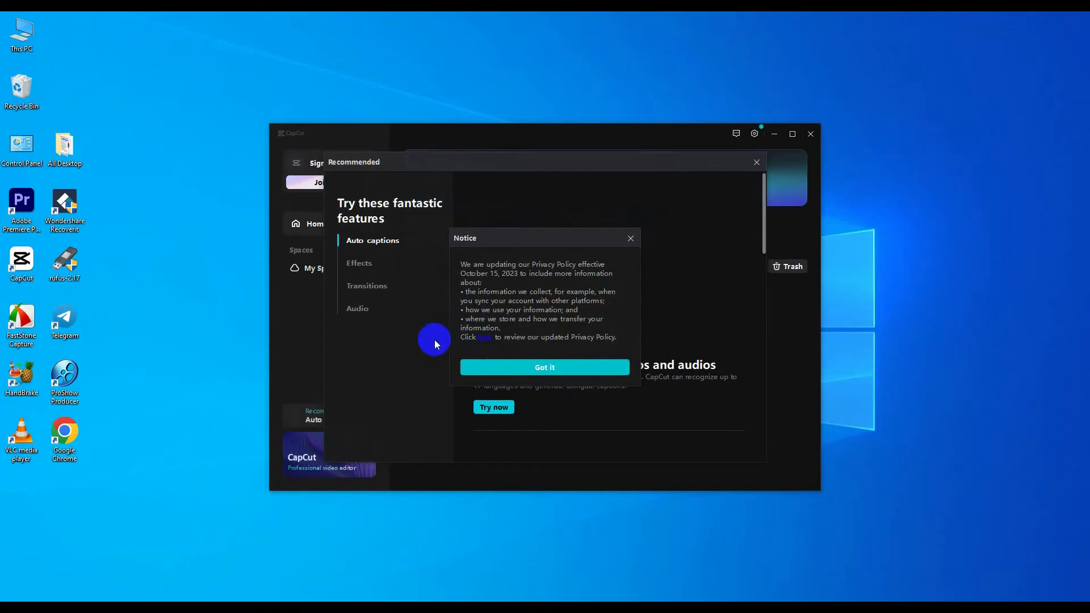
pyautogui.click(630, 239)
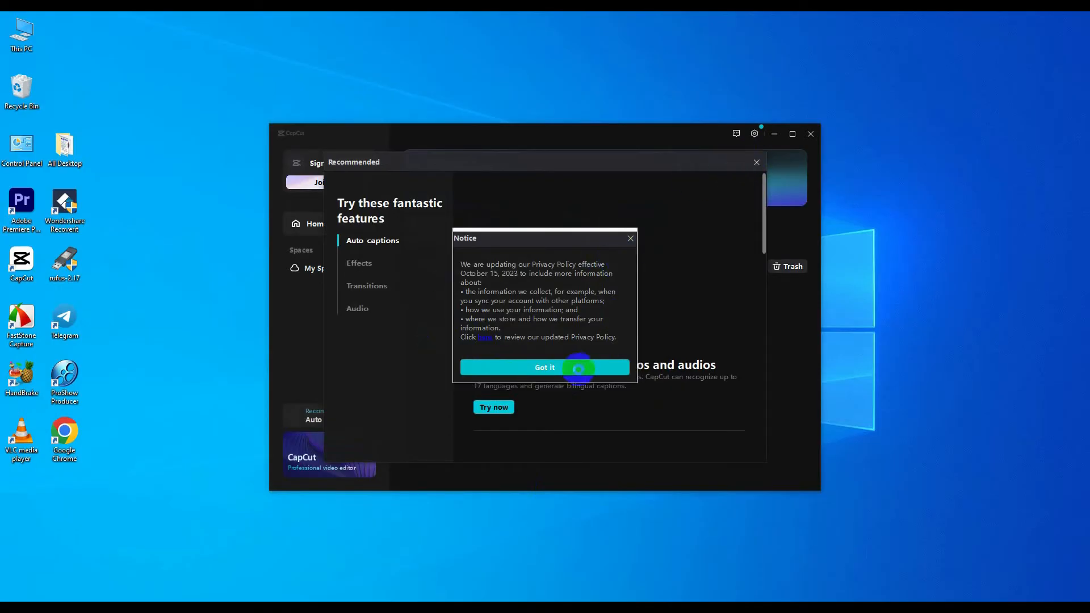
pyautogui.click(552, 369)
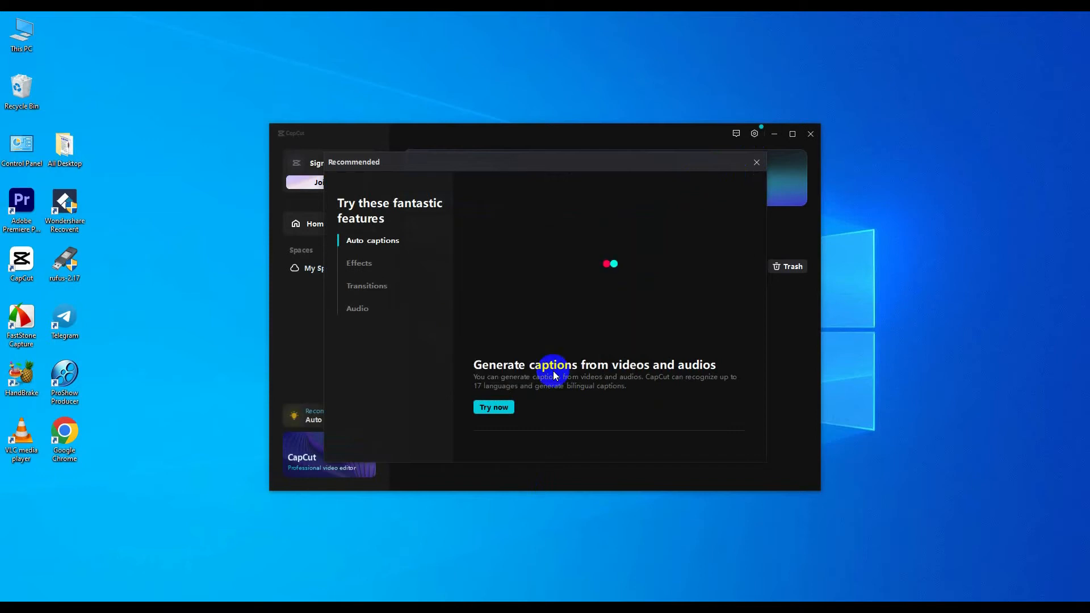
pyautogui.click(757, 163)
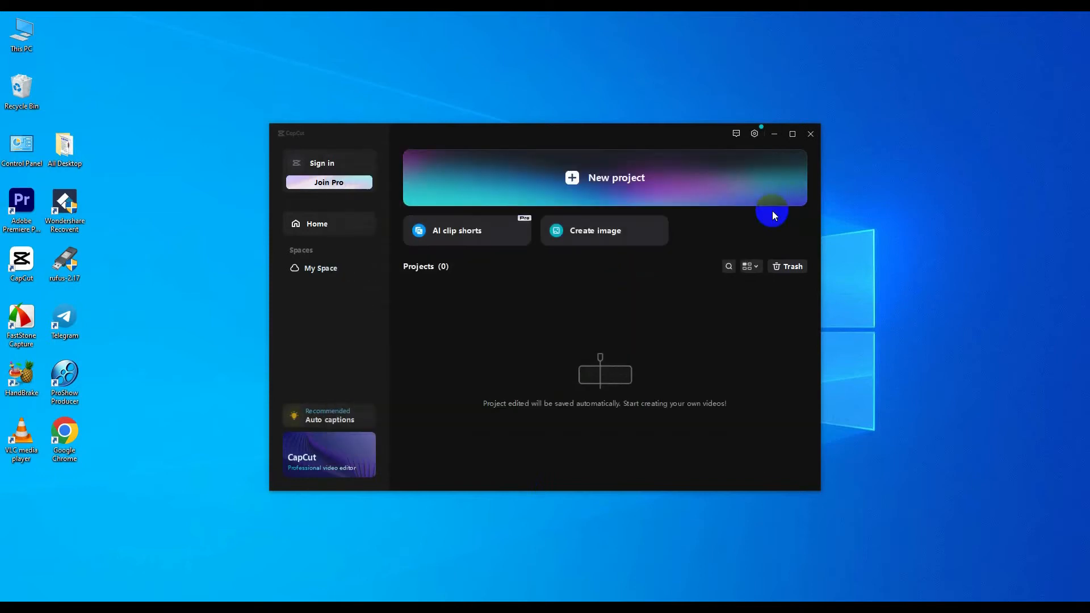
pyautogui.click(793, 134)
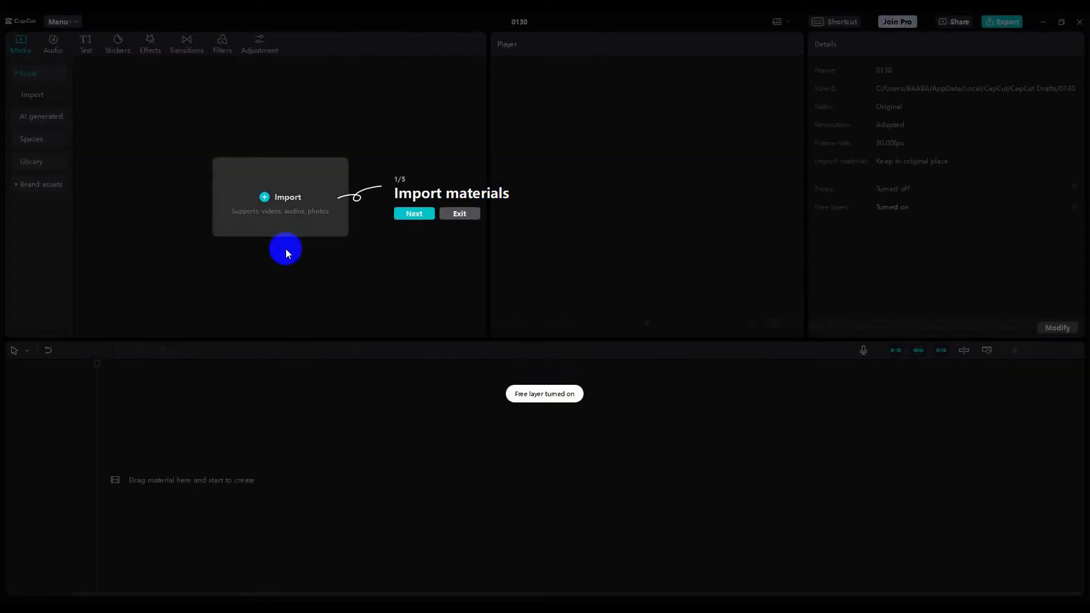
# - Step through the new-project tutorial tips until it finishes
pyautogui.click(410, 214)
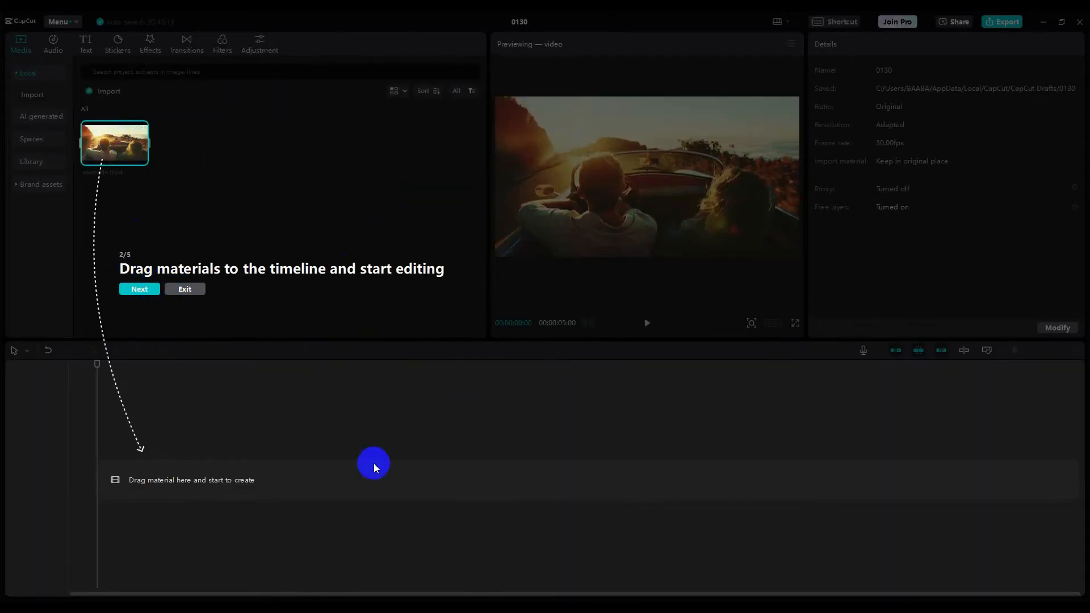
pyautogui.click(139, 290)
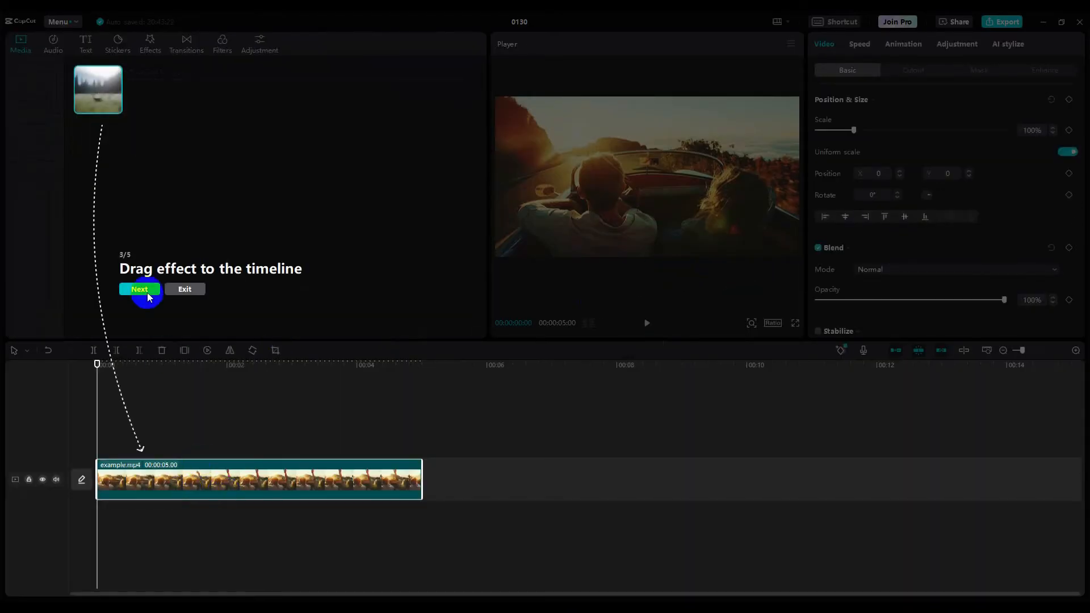
pyautogui.click(141, 290)
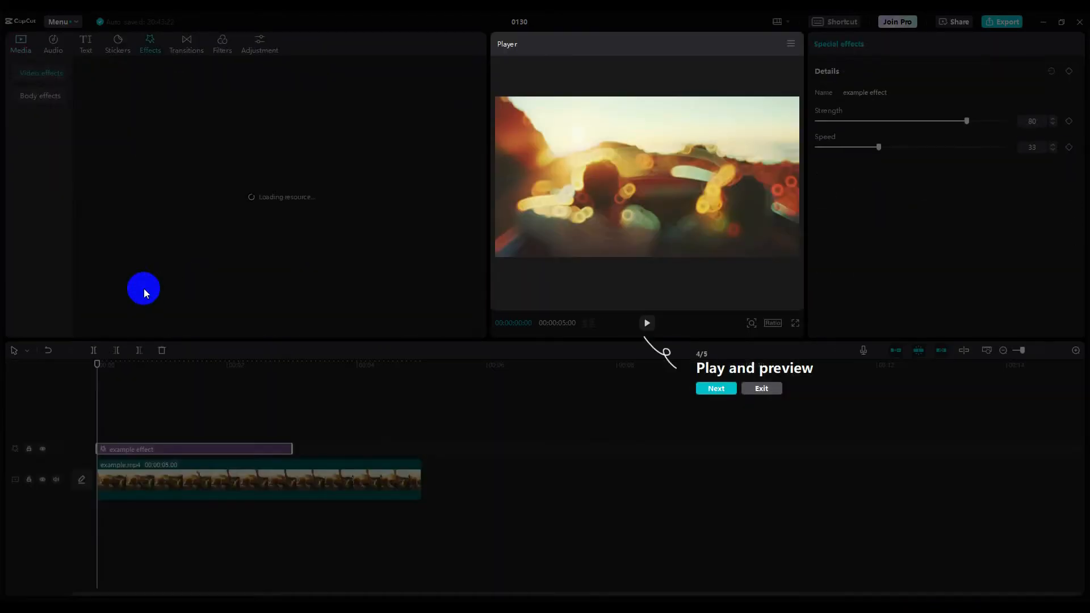
pyautogui.click(717, 390)
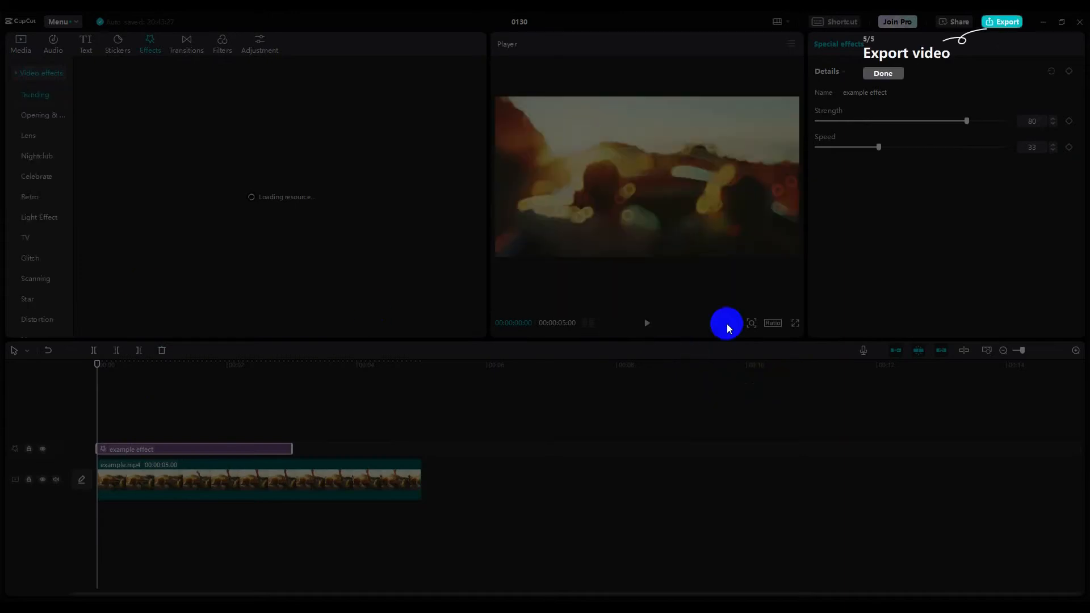
pyautogui.click(879, 76)
# - Delete the sample clip and effect from the timeline and select example.mp4 in Media
pyautogui.click(295, 491)
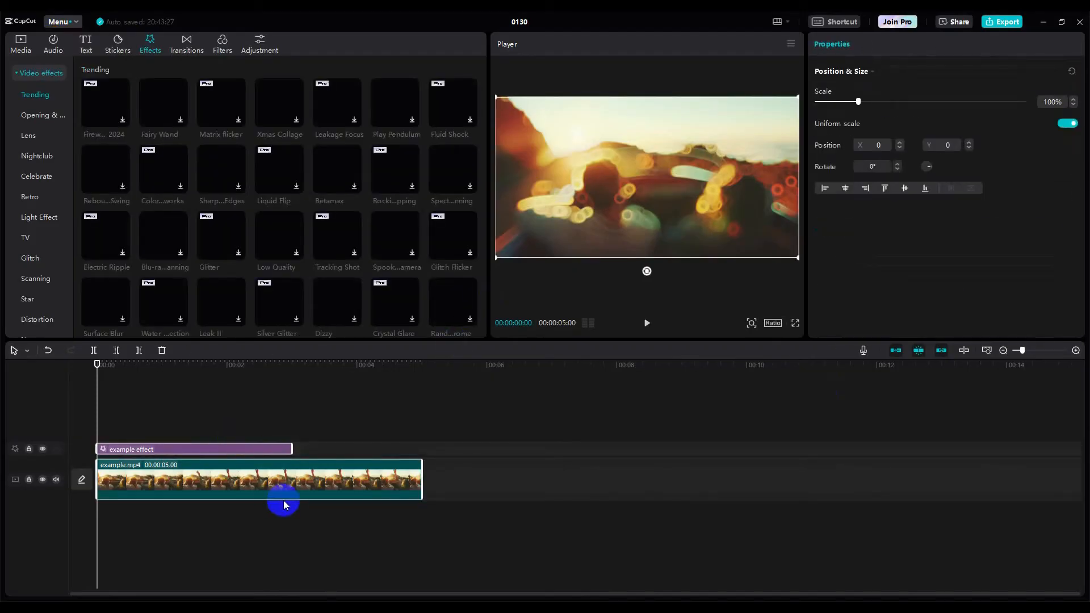
pyautogui.press('Delete')
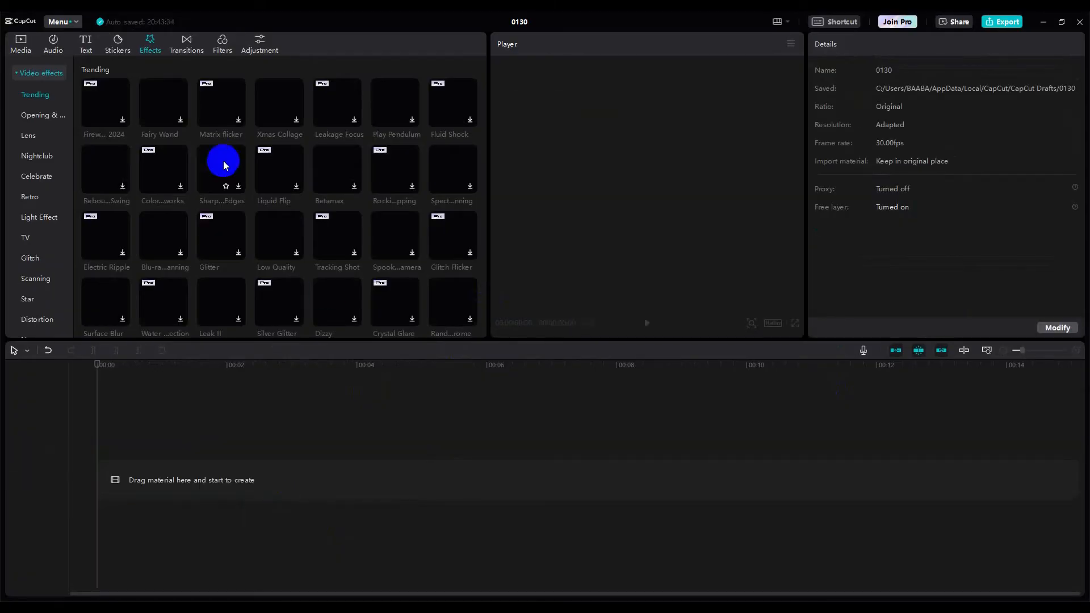
pyautogui.click(20, 45)
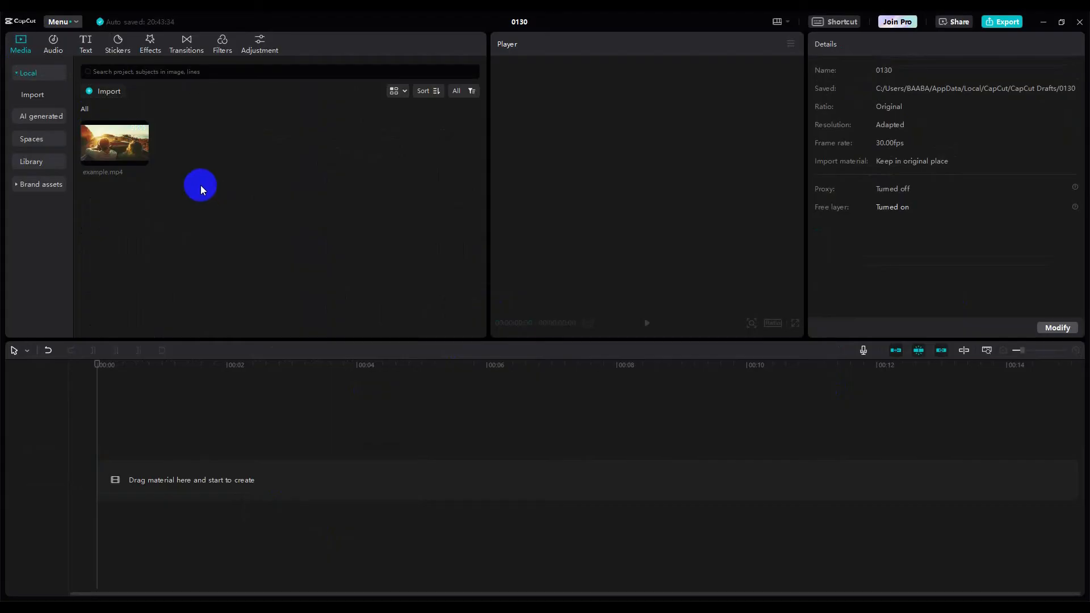
pyautogui.click(147, 163)
# - Delete the sample example.mp4 from the media library
pyautogui.press('Delete')
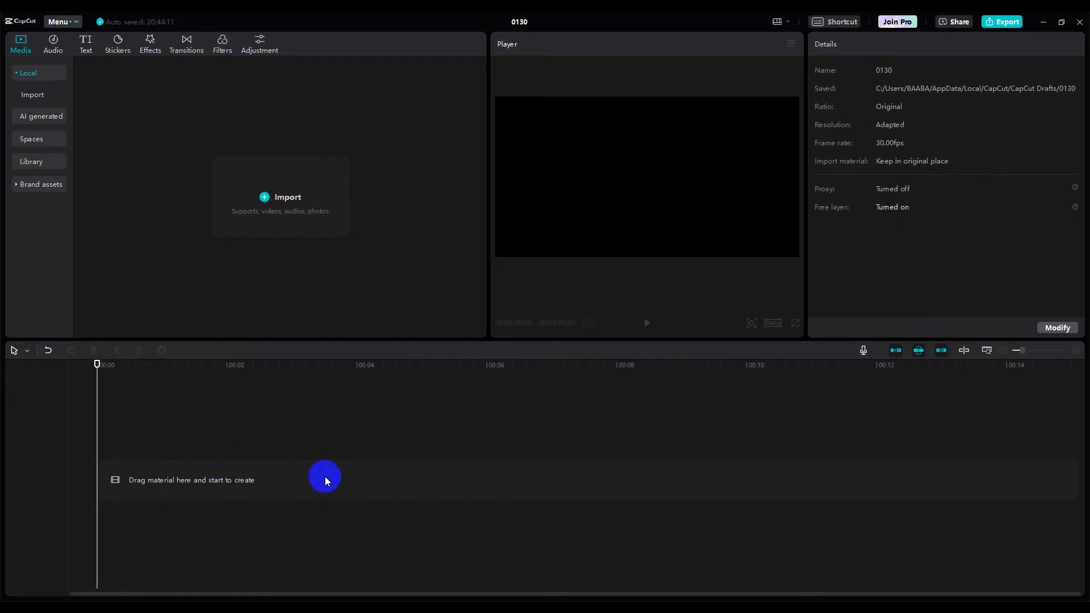
pyautogui.click(266, 198)
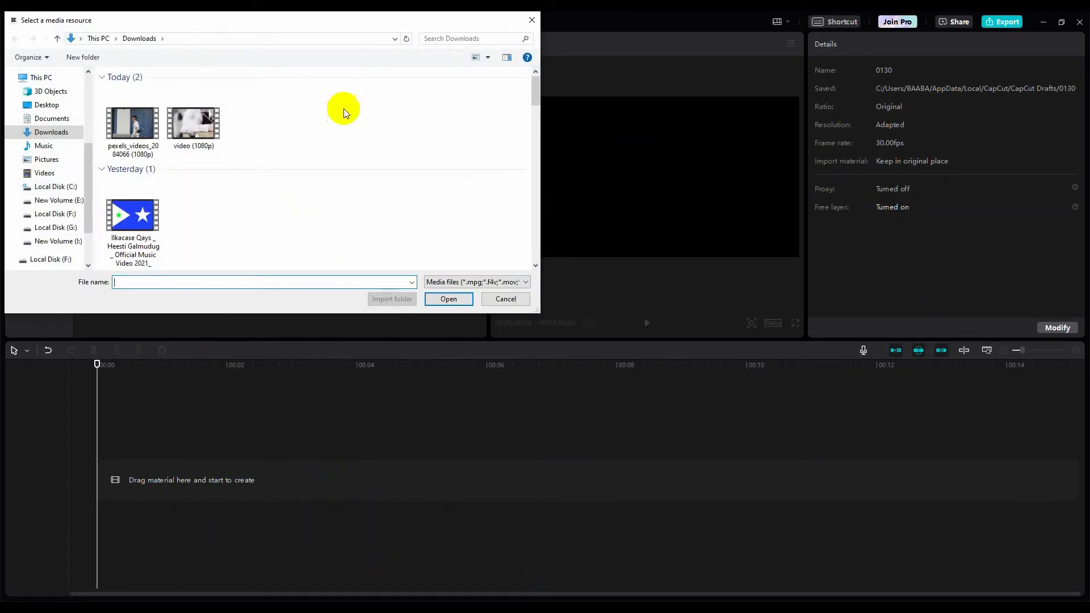
pyautogui.click(133, 125)
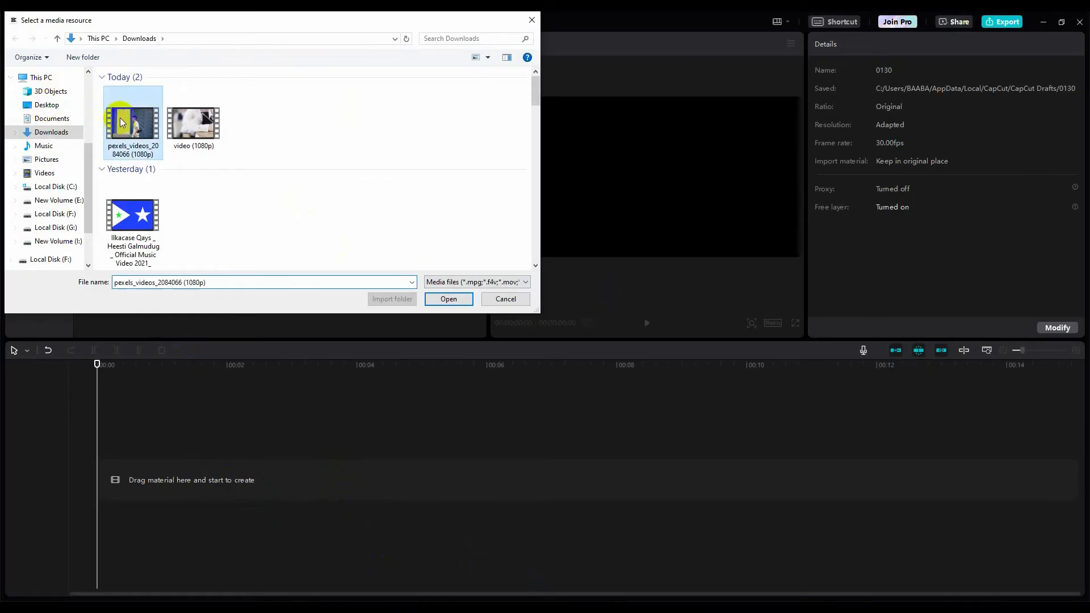
pyautogui.click(438, 300)
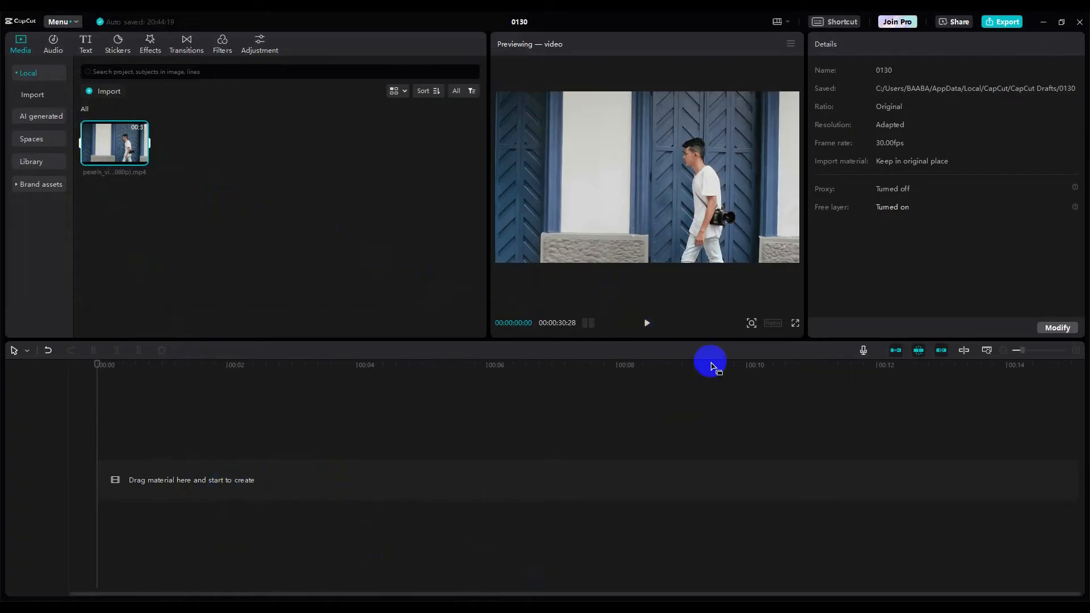
pyautogui.click(647, 323)
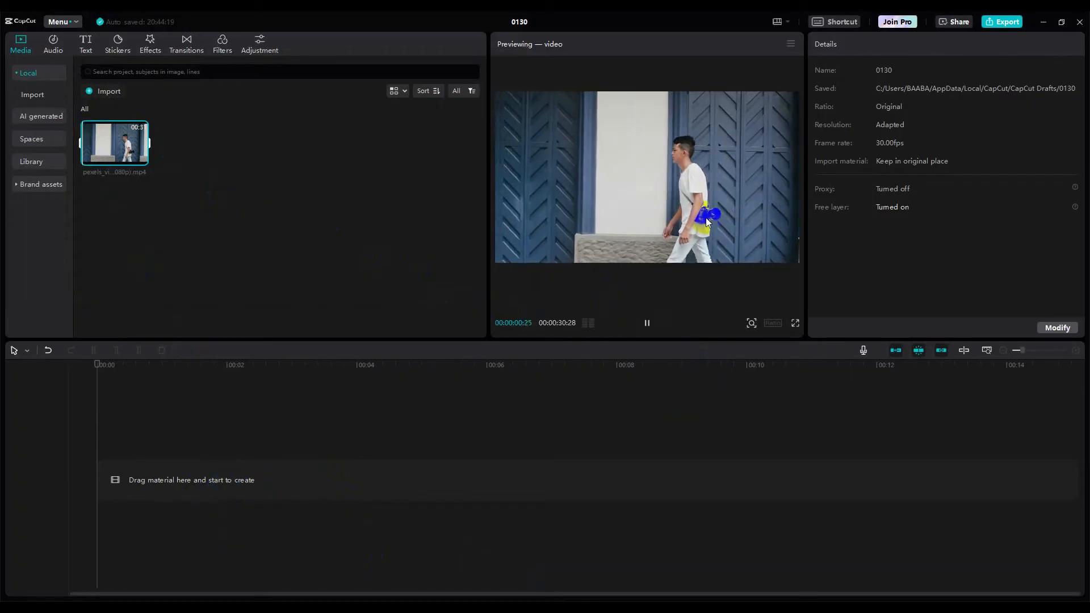
pyautogui.click(647, 323)
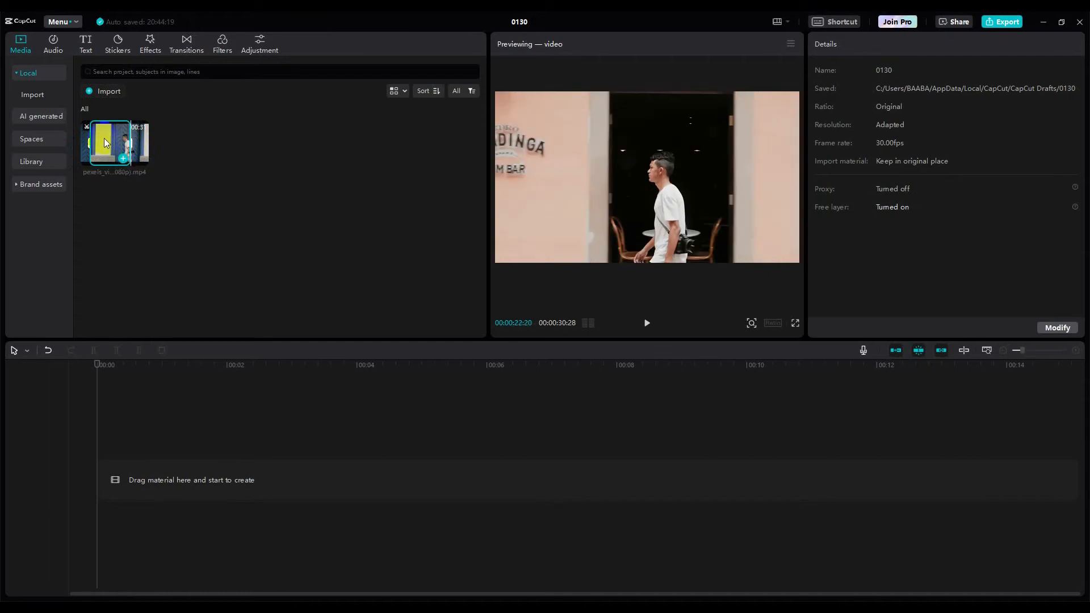
# - Add the walking clip to the timeline so it starts at the beginning of the track
pyautogui.moveTo(104, 142); pyautogui.dragTo(120, 483)
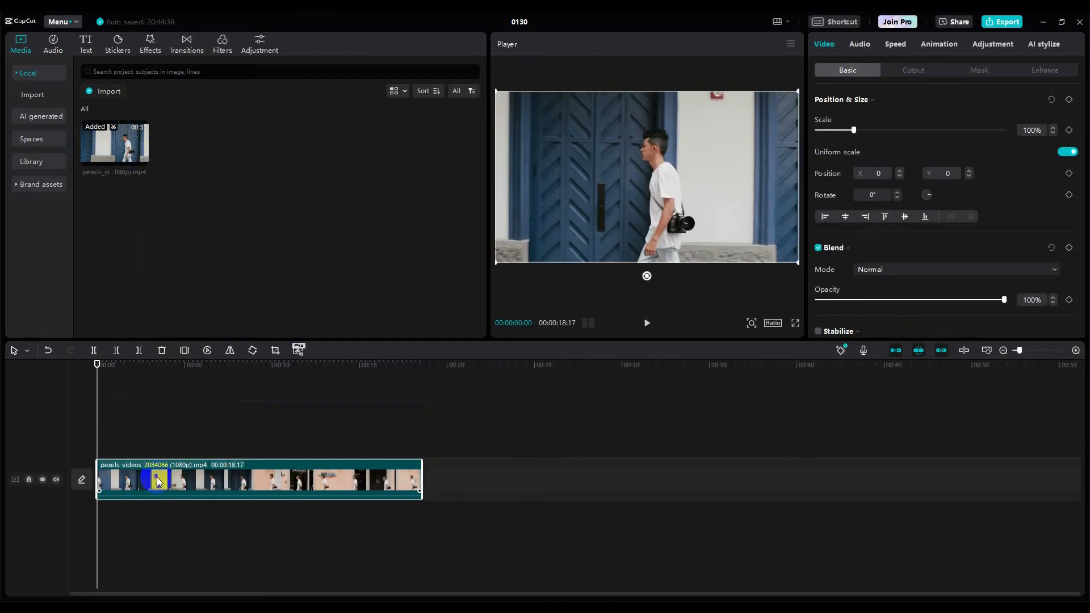
pyautogui.click(157, 481)
pyautogui.press('Delete')
pyautogui.click(121, 149)
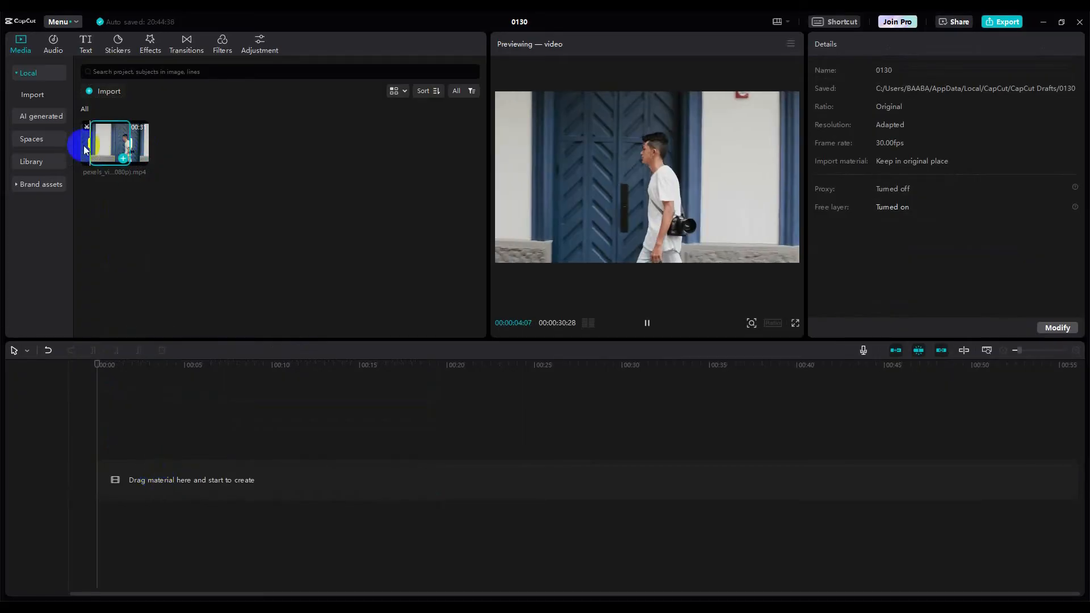
pyautogui.moveTo(89, 144); pyautogui.dragTo(75, 152)
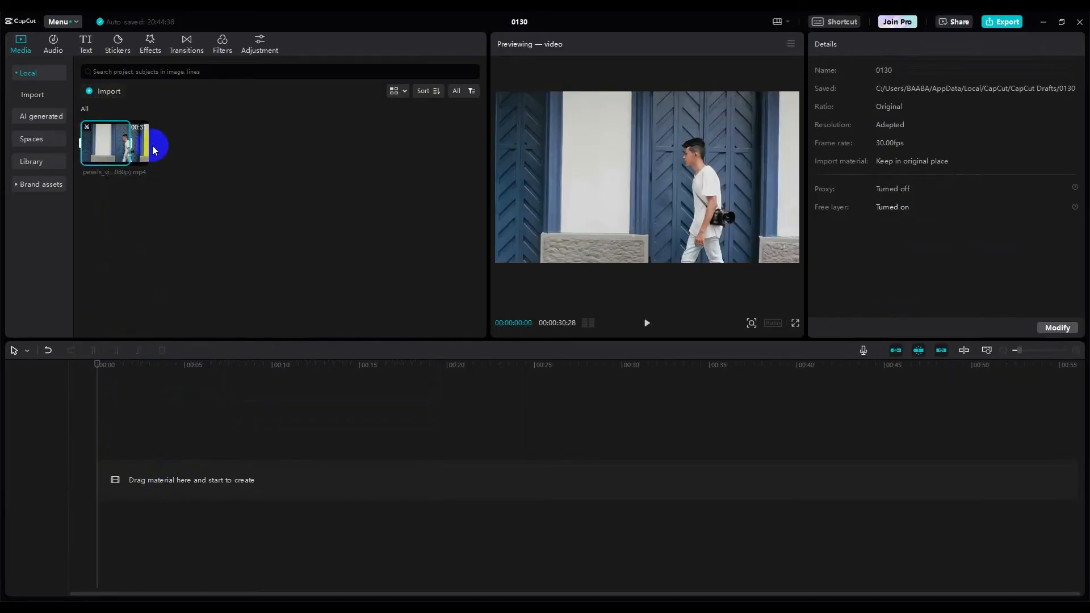
pyautogui.moveTo(135, 143); pyautogui.dragTo(170, 151)
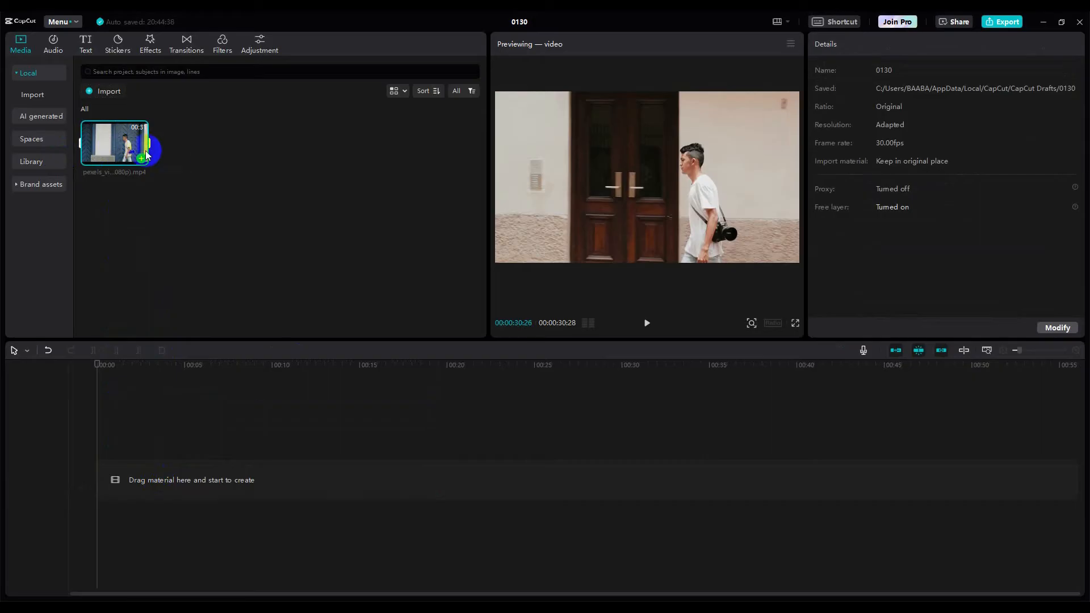
pyautogui.moveTo(121, 141); pyautogui.dragTo(123, 493)
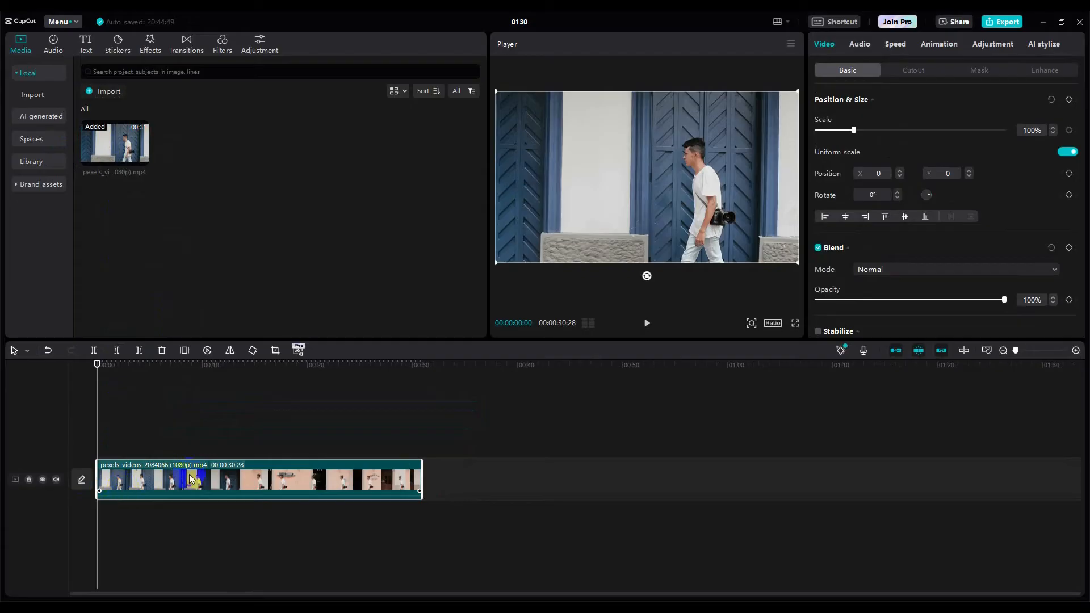
pyautogui.press('Delete')
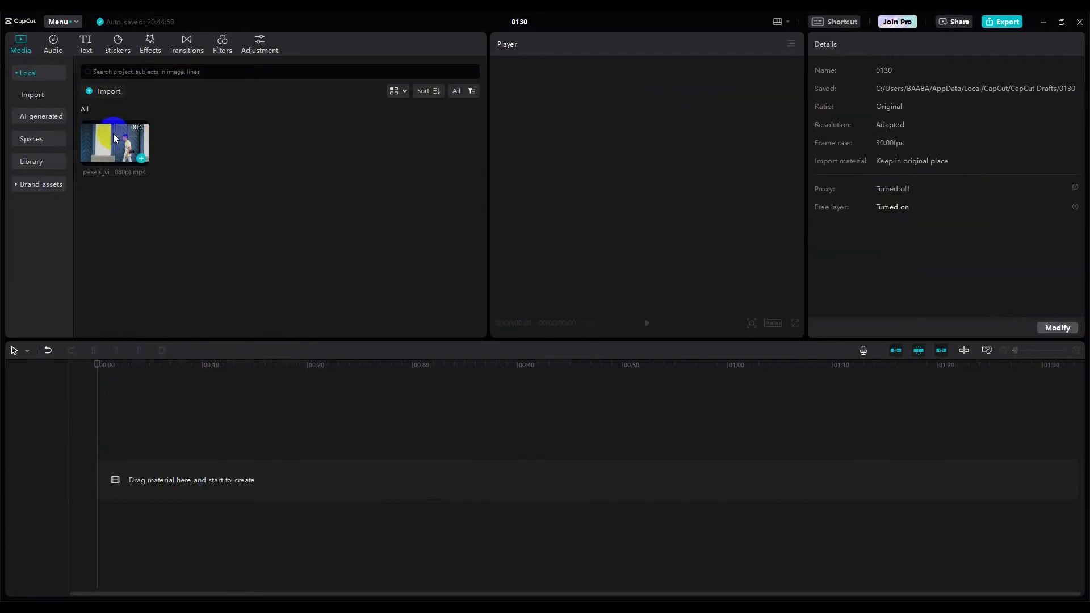
pyautogui.click(136, 164)
pyautogui.click(140, 160)
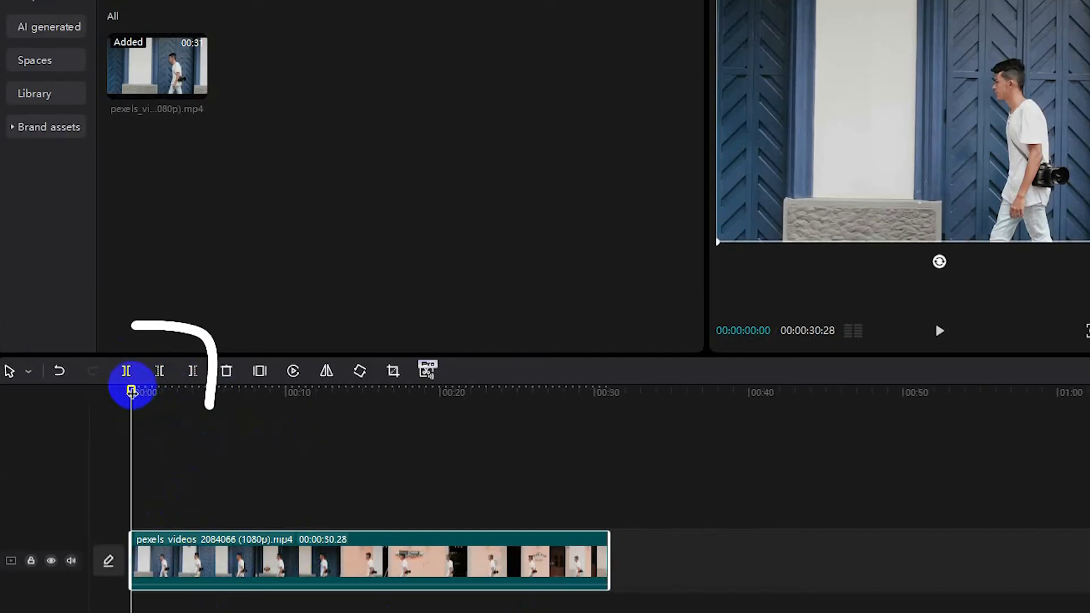
# - Split the walking clip at about 4 seconds
pyautogui.moveTo(131, 391); pyautogui.dragTo(203, 392)
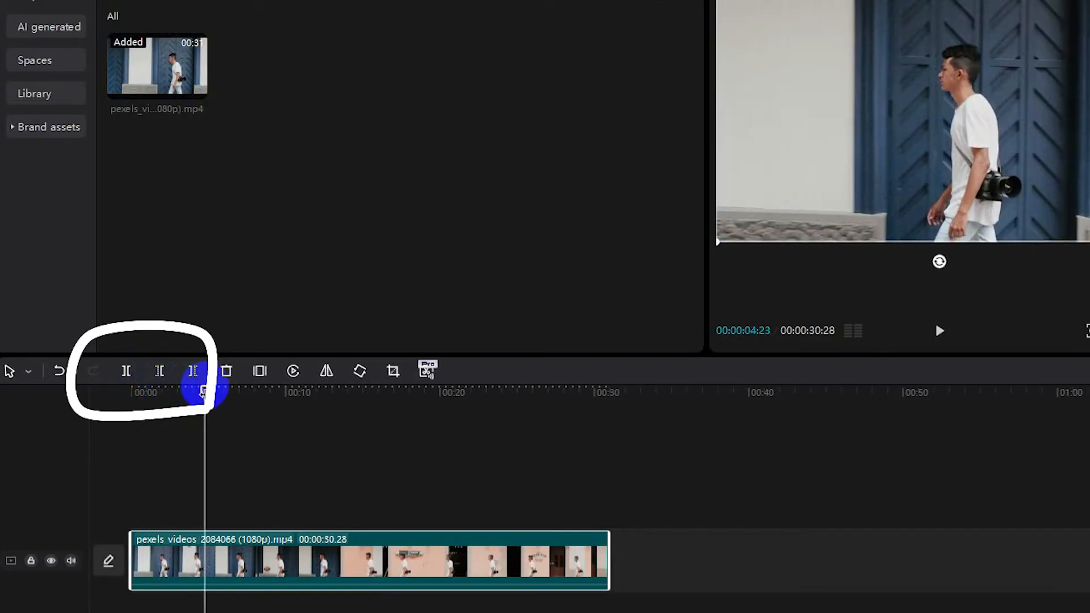
pyautogui.click(208, 563)
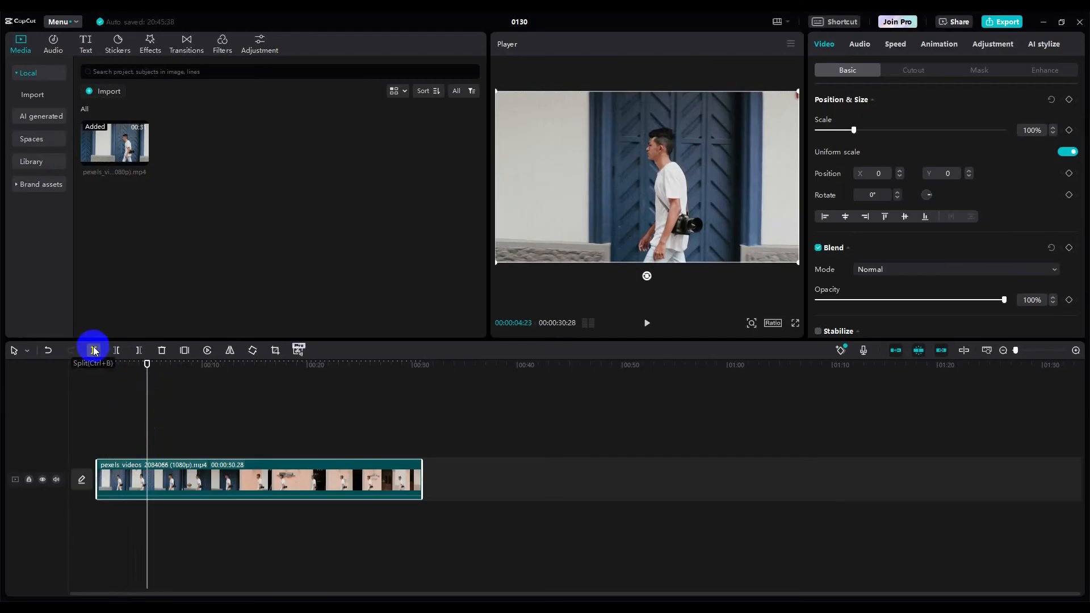
pyautogui.click(95, 351)
pyautogui.click(162, 495)
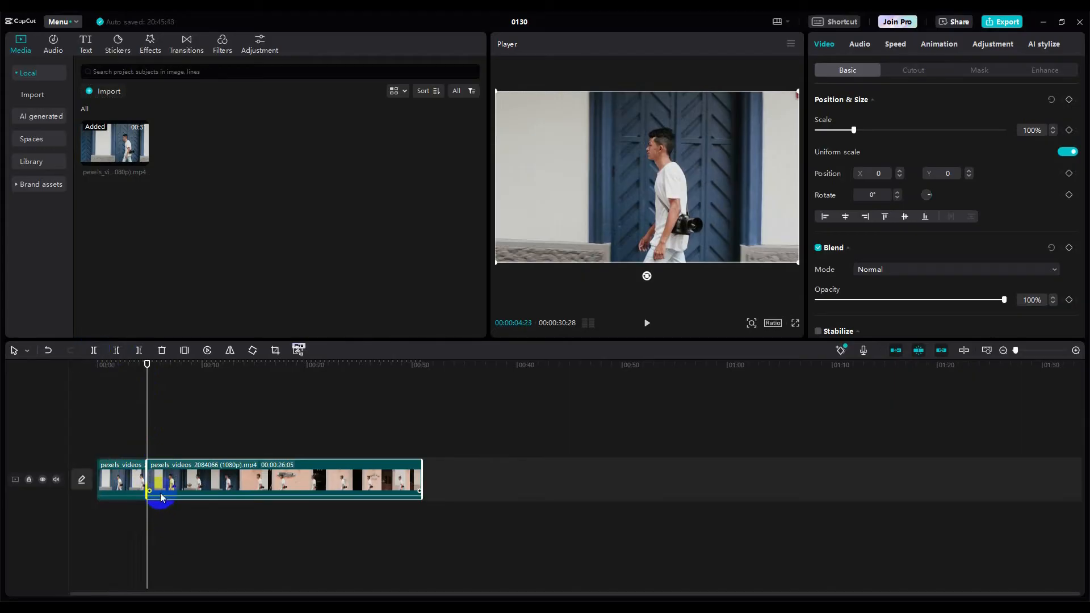
pyautogui.moveTo(189, 484)
pyautogui.mouseDown()
pyautogui.moveTo(204, 497)
pyautogui.moveTo(187, 478)
pyautogui.moveTo(278, 478)
pyautogui.moveTo(162, 482)
pyautogui.moveTo(188, 482)
pyautogui.mouseUp()
# - Split the clip again at about 25 and 16 seconds, then set the playhead at 28:03
pyautogui.moveTo(147, 365); pyautogui.dragTo(367, 391)
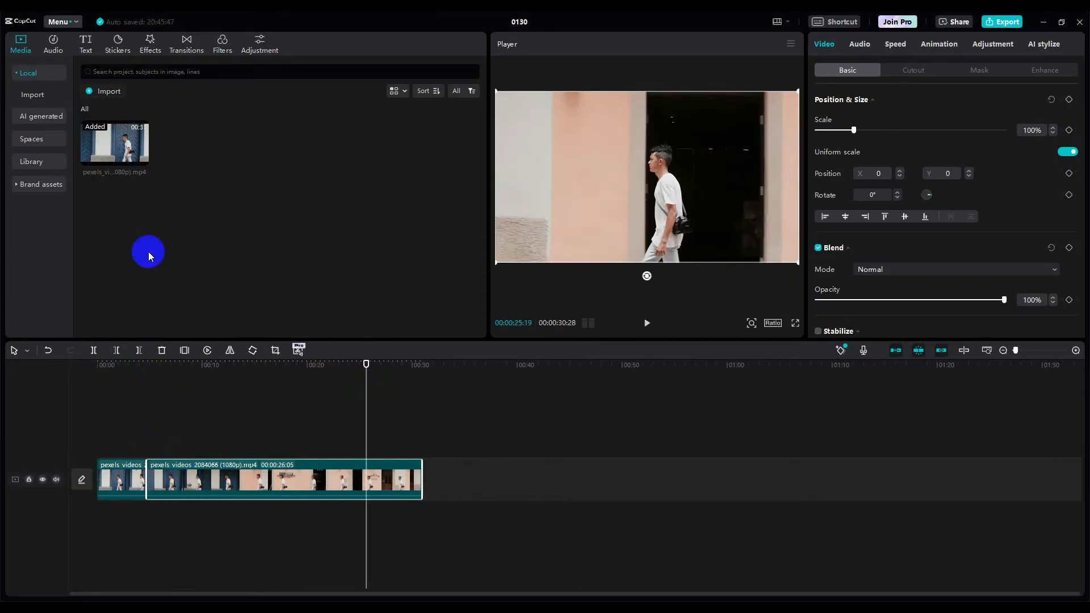
pyautogui.click(95, 352)
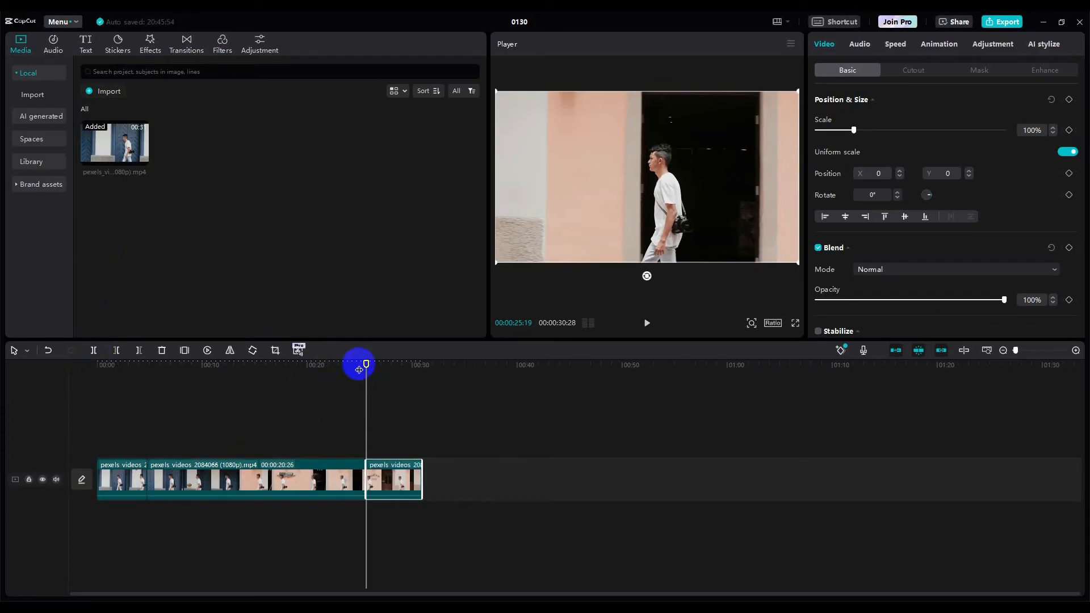
pyautogui.moveTo(366, 366); pyautogui.dragTo(274, 366)
pyautogui.click(283, 485)
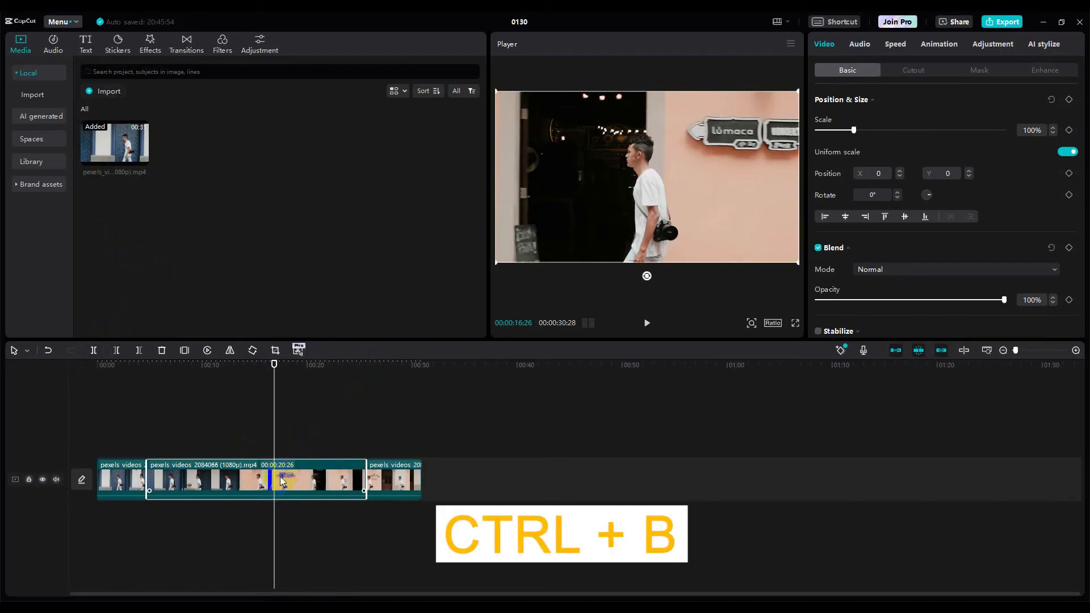
pyautogui.hotkey('ctrl', 'b')
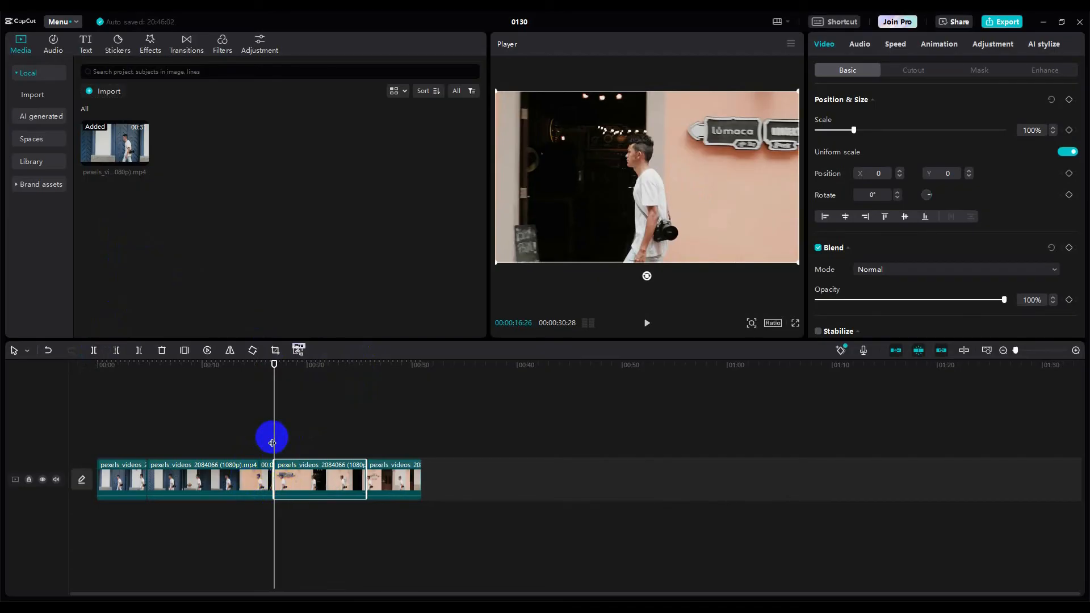
pyautogui.click(392, 481)
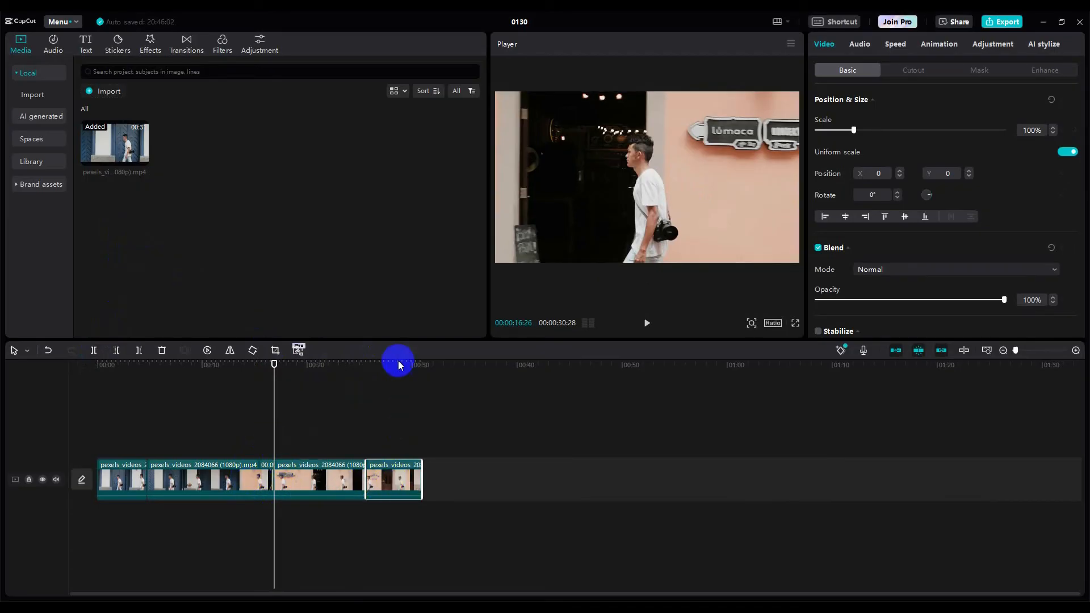
pyautogui.moveTo(275, 359); pyautogui.dragTo(358, 364)
pyautogui.click(392, 372)
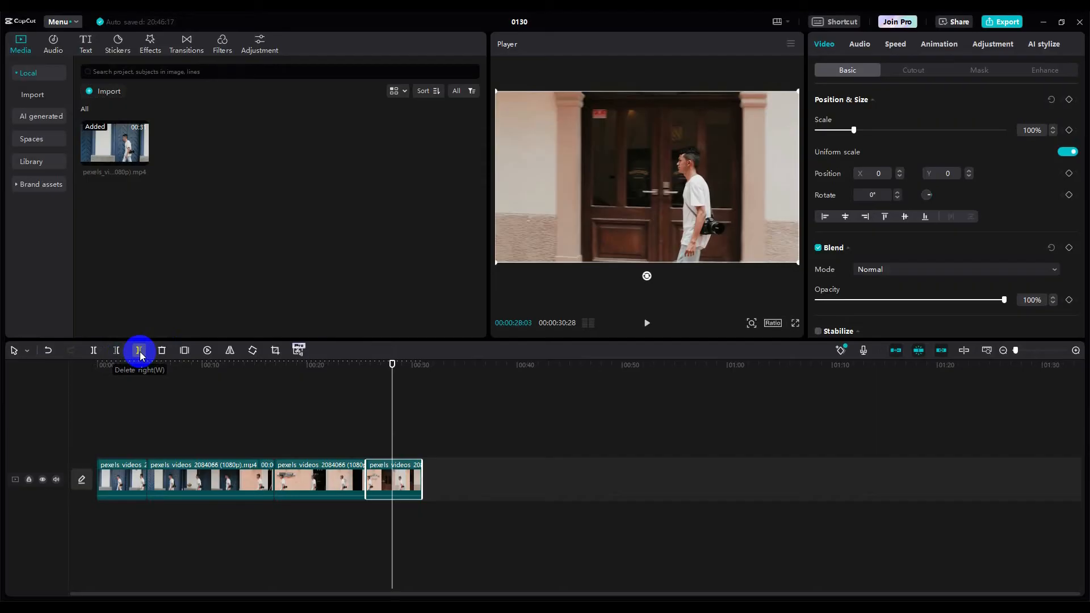
# - Delete the footage after 28:03 and the third clip's portion before 19:27
pyautogui.click(140, 351)
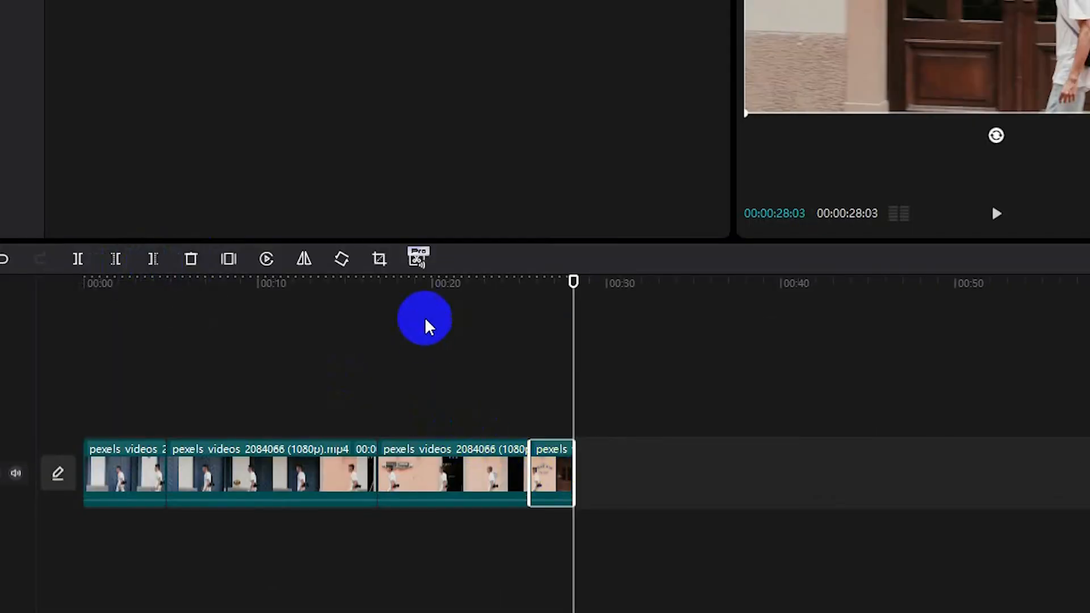
pyautogui.moveTo(574, 282); pyautogui.dragTo(438, 352)
pyautogui.click(446, 489)
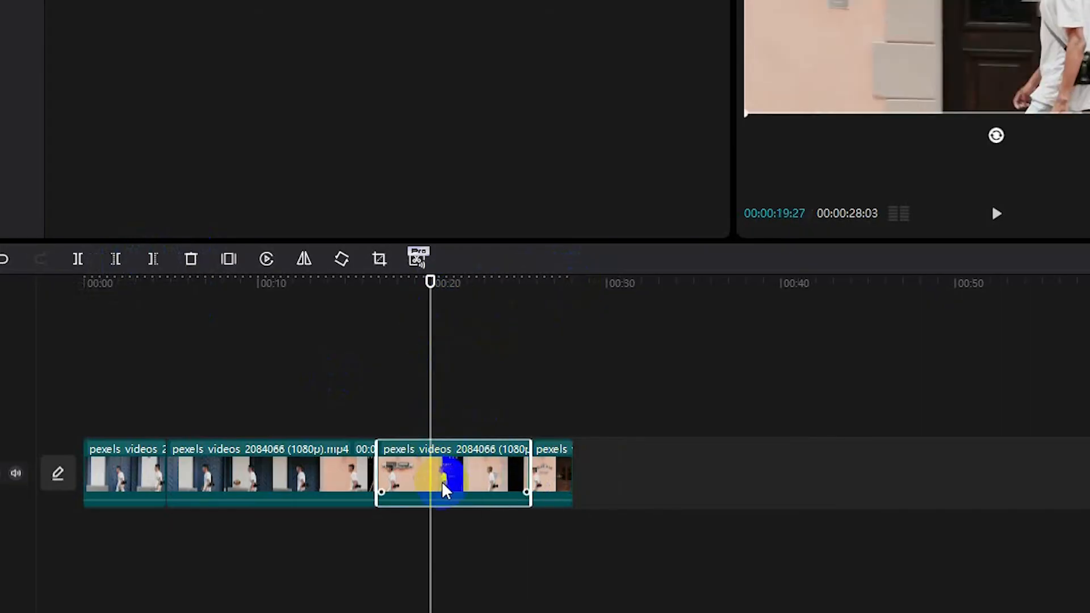
pyautogui.click(116, 260)
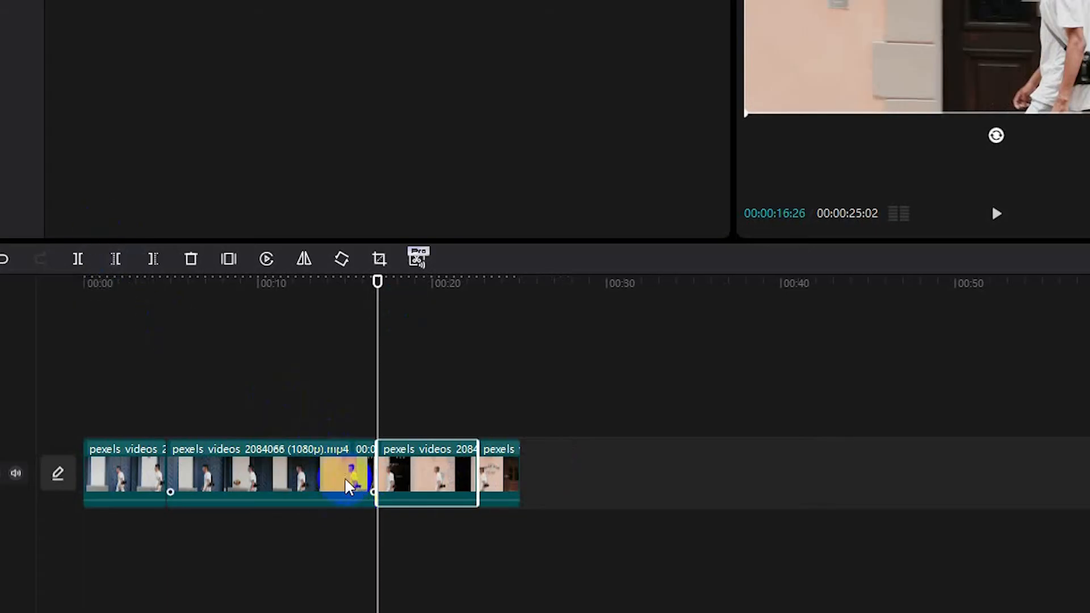
# - Split the second clip at the playhead and delete the unwanted clip, leaving three segments
pyautogui.click(267, 474)
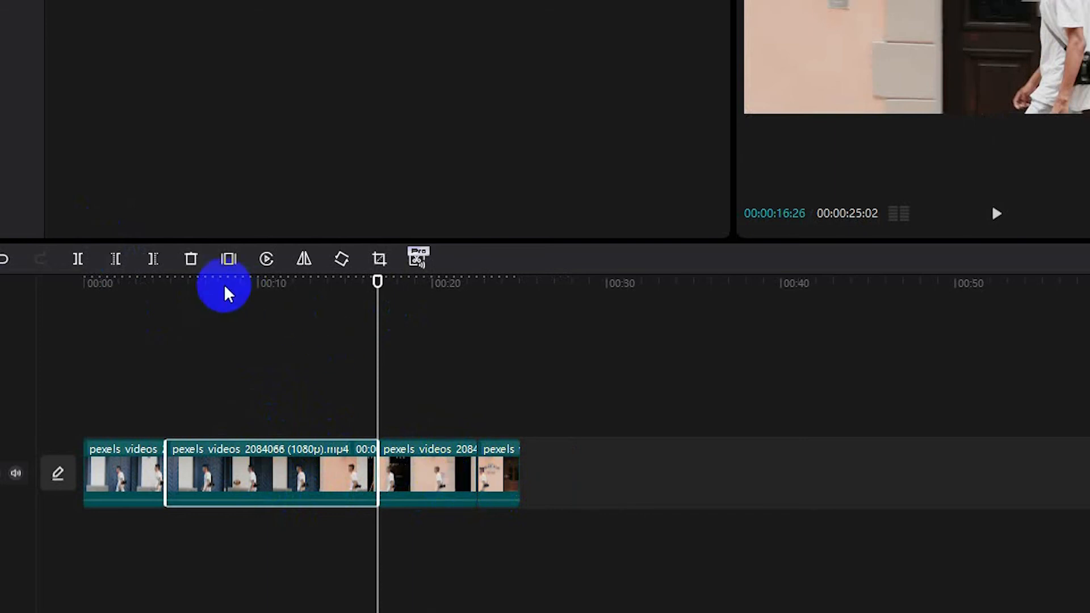
pyautogui.click(80, 257)
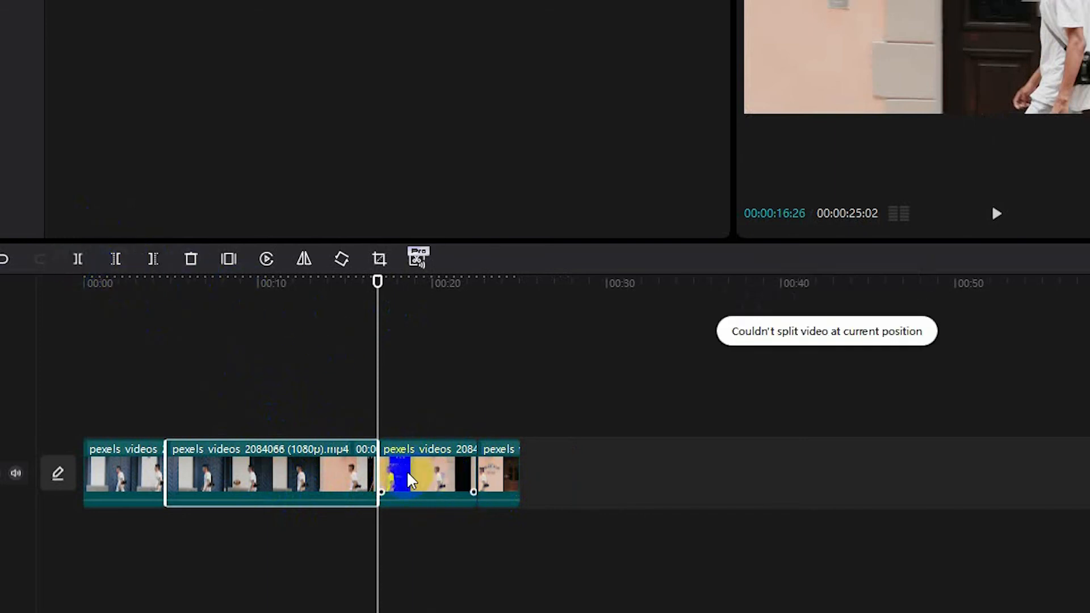
pyautogui.click(418, 478)
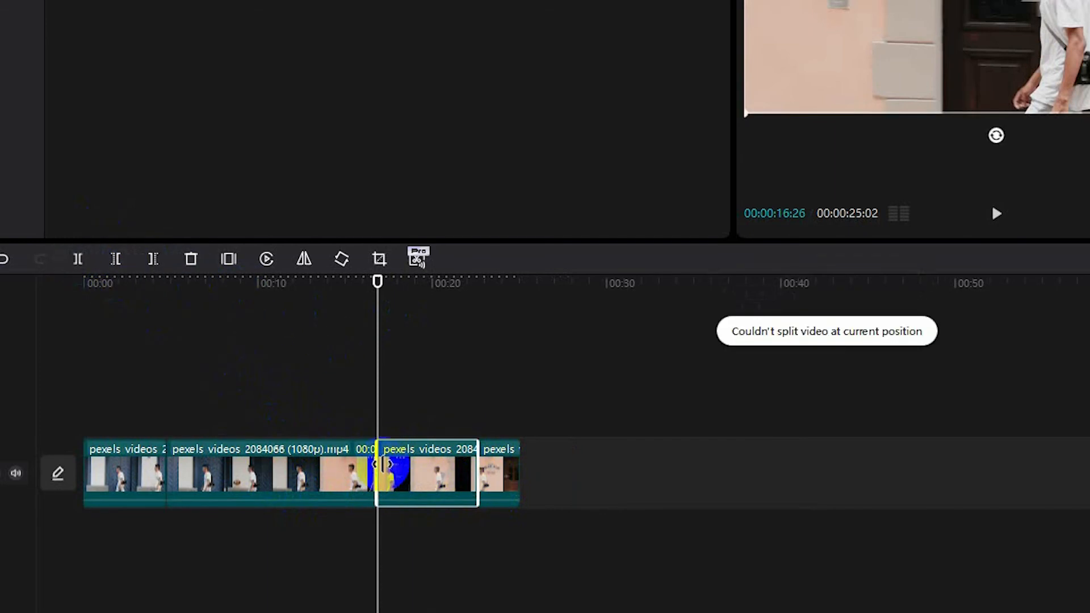
pyautogui.moveTo(381, 464); pyautogui.dragTo(383, 464)
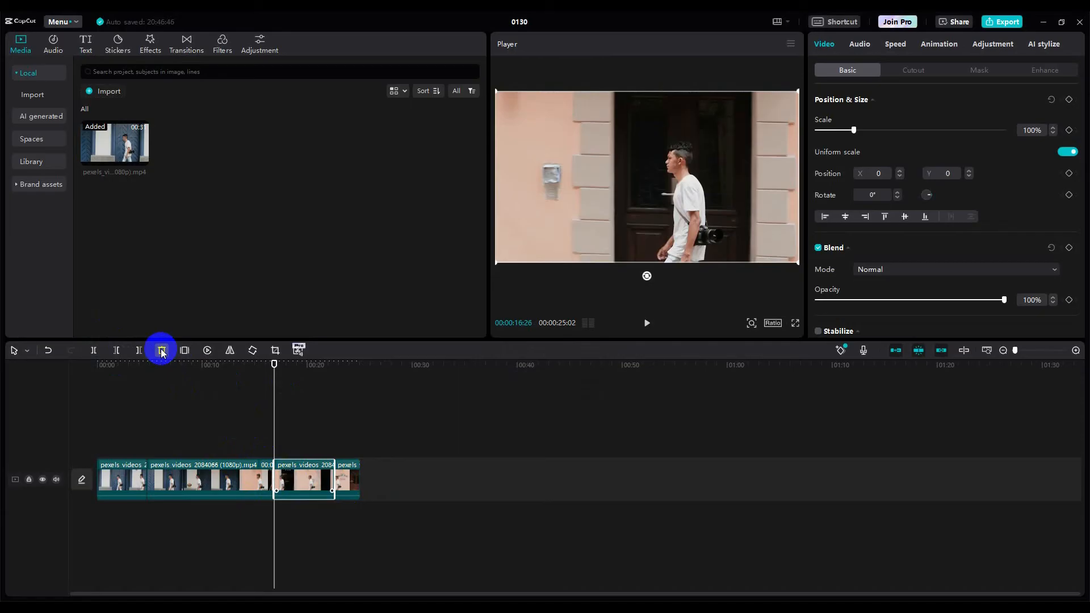
pyautogui.click(162, 353)
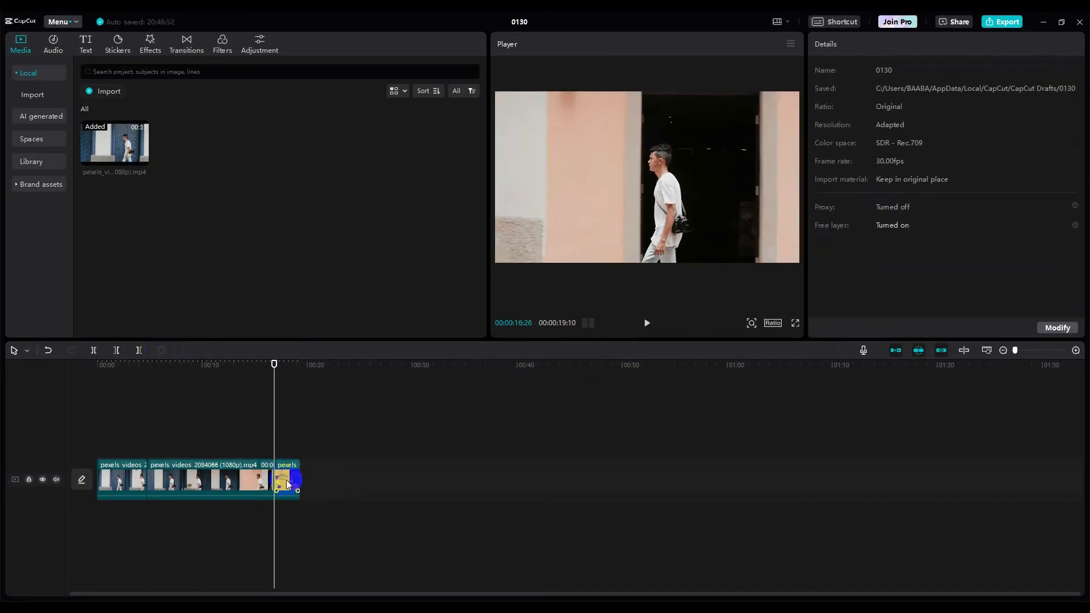
pyautogui.click(282, 484)
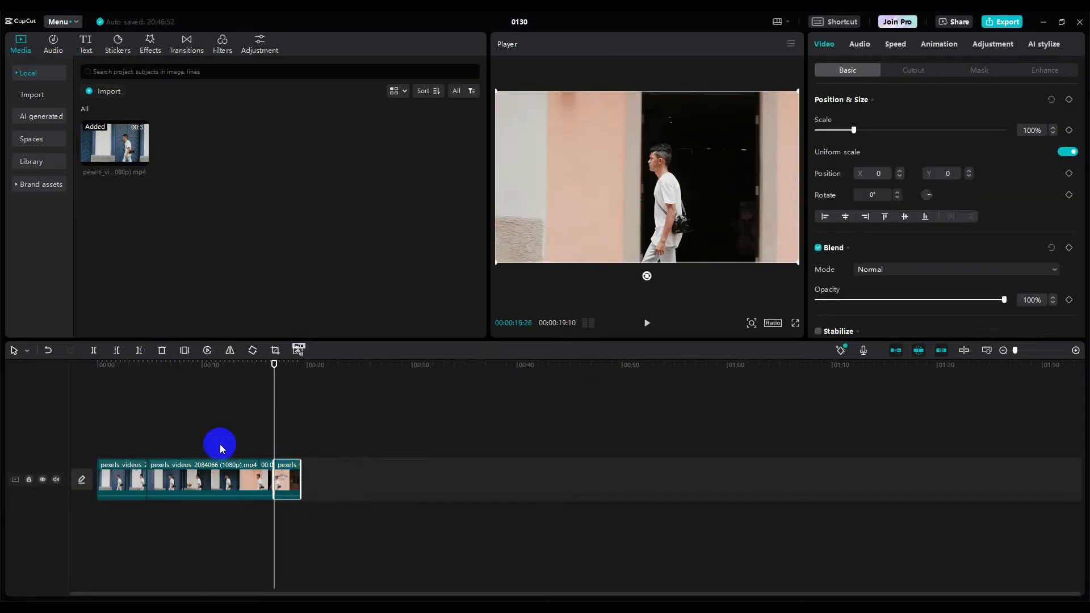
pyautogui.click(218, 483)
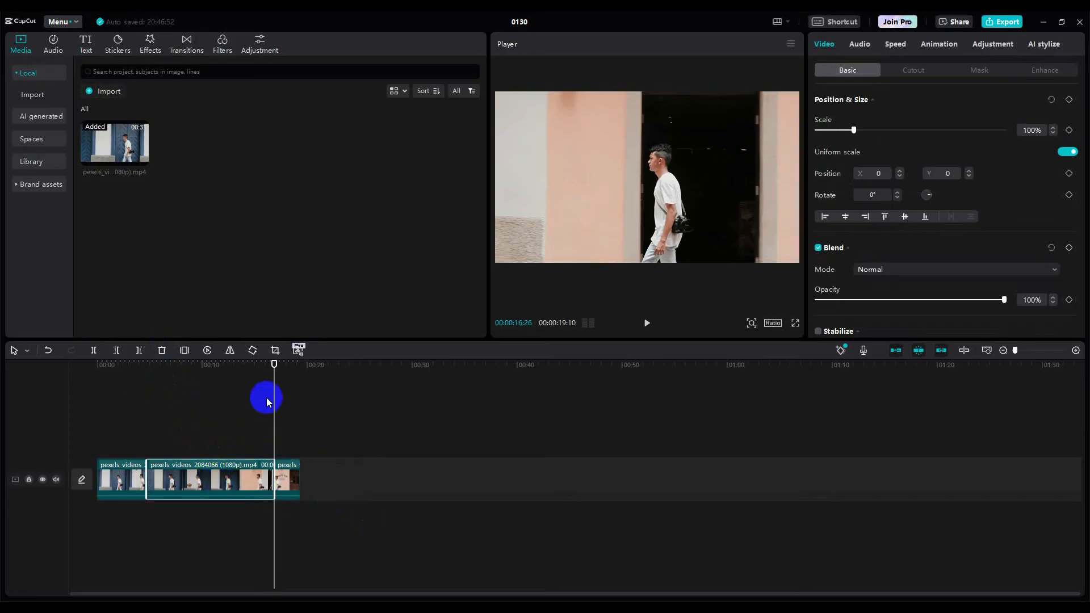
pyautogui.moveTo(273, 369); pyautogui.dragTo(209, 381)
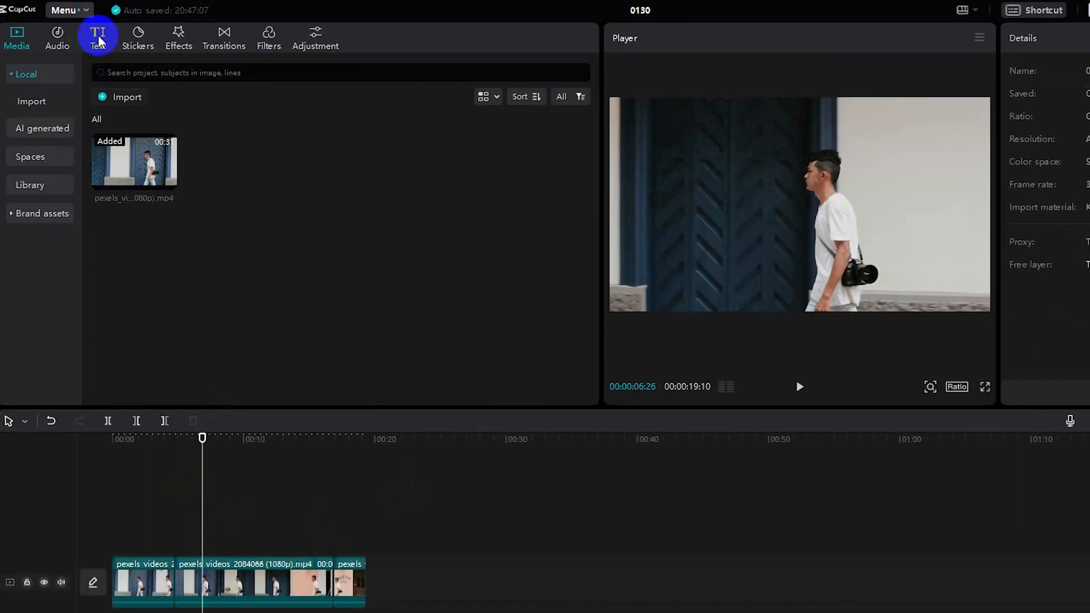
# - Add the Default text template to the timeline above the video clip
pyautogui.click(98, 40)
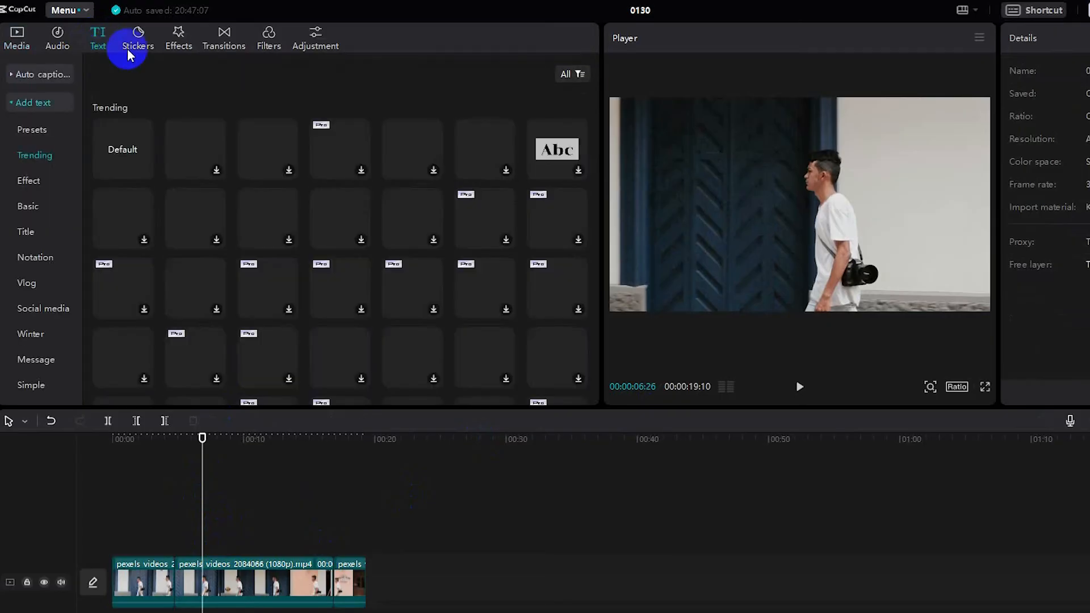
pyautogui.click(118, 149)
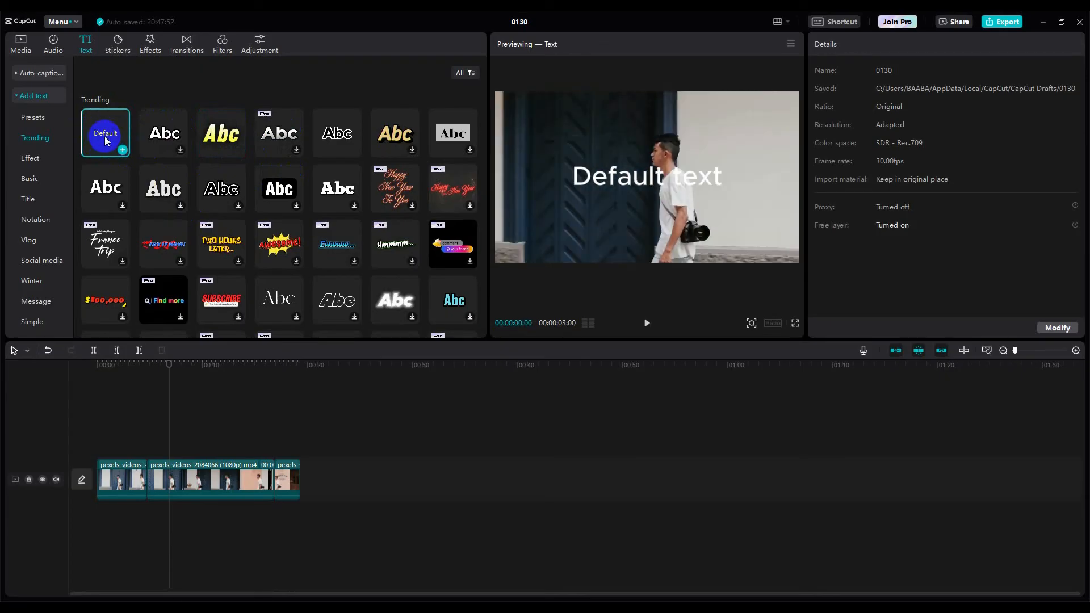
pyautogui.moveTo(103, 134); pyautogui.dragTo(168, 392)
pyautogui.moveTo(181, 439); pyautogui.dragTo(181, 445)
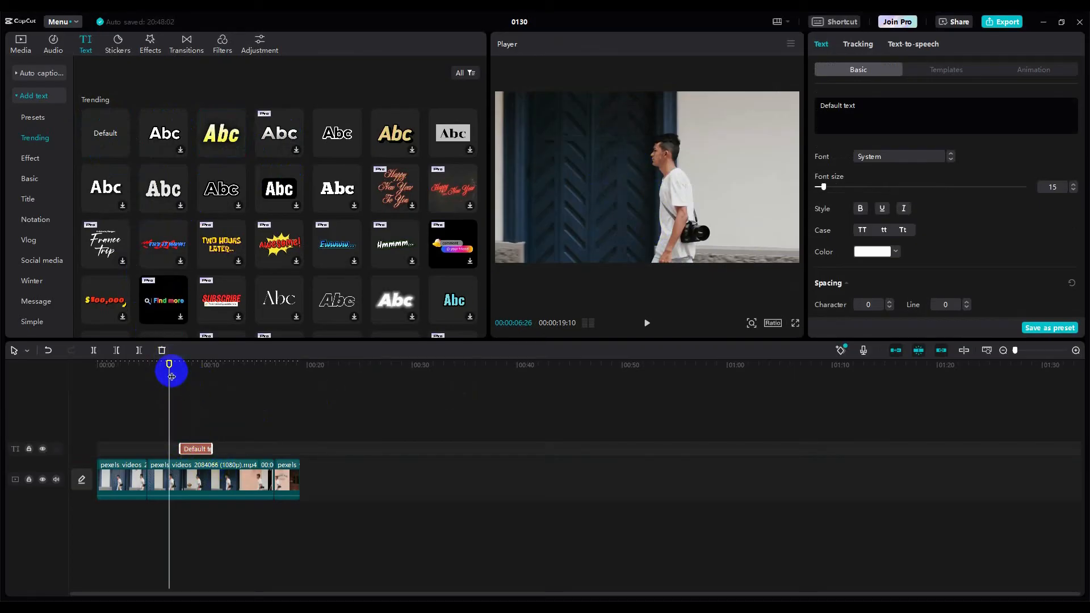
pyautogui.moveTo(169, 368); pyautogui.dragTo(178, 373)
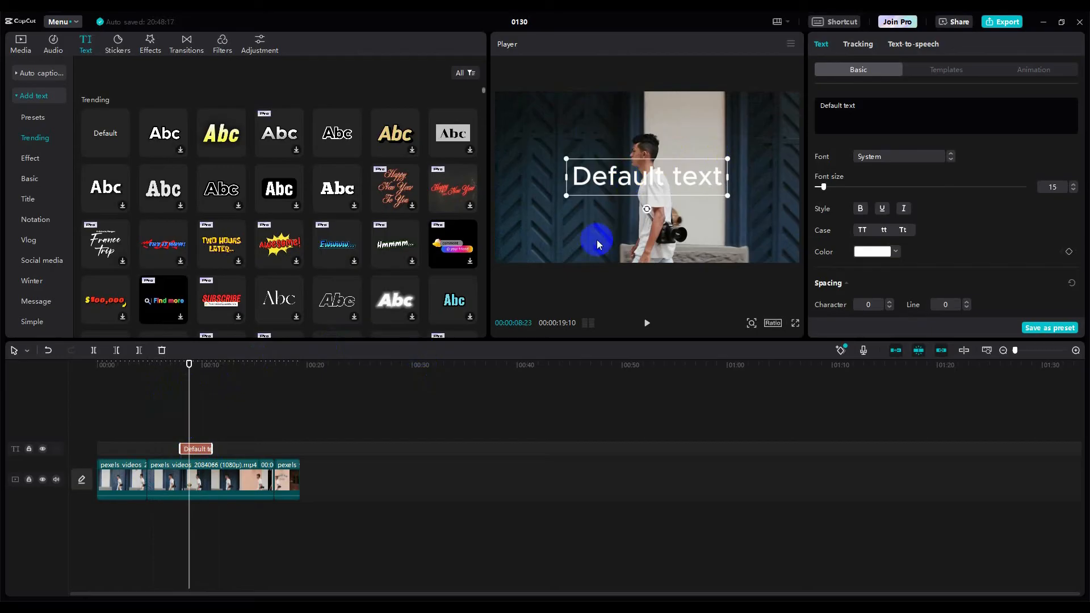
# - Replace the placeholder text with 'Walking alone', removing the stray semicolon
pyautogui.moveTo(869, 107); pyautogui.dragTo(813, 105)
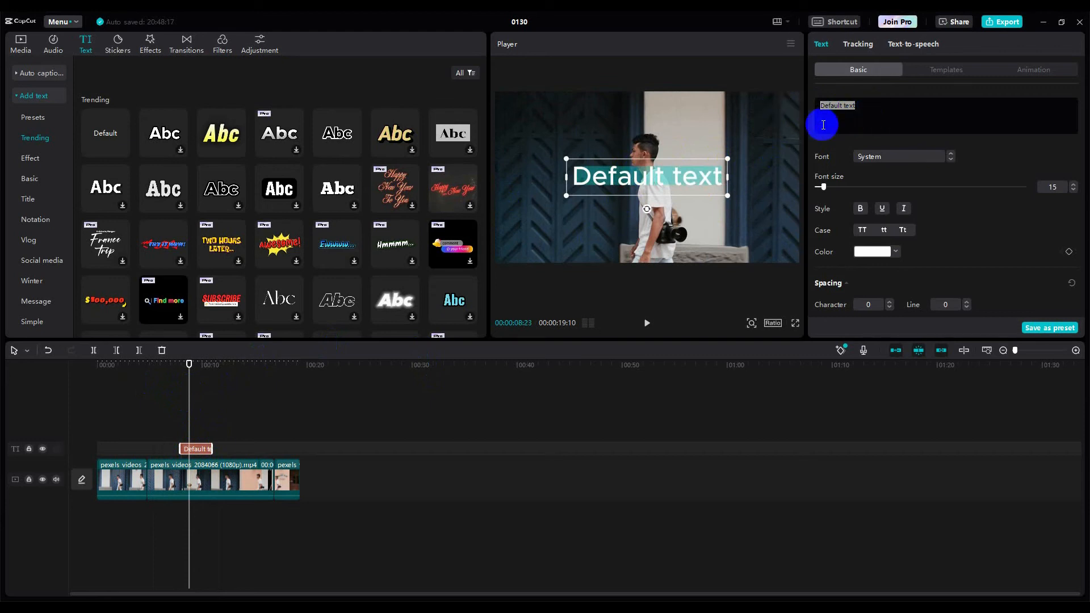
pyautogui.press('BackSpace')
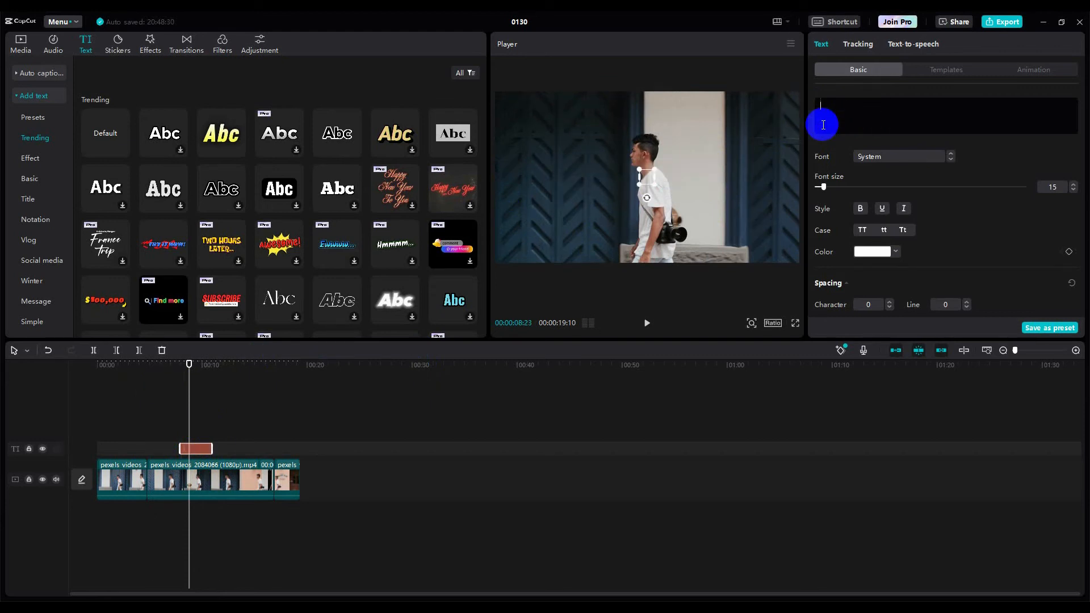
pyautogui.write('W')
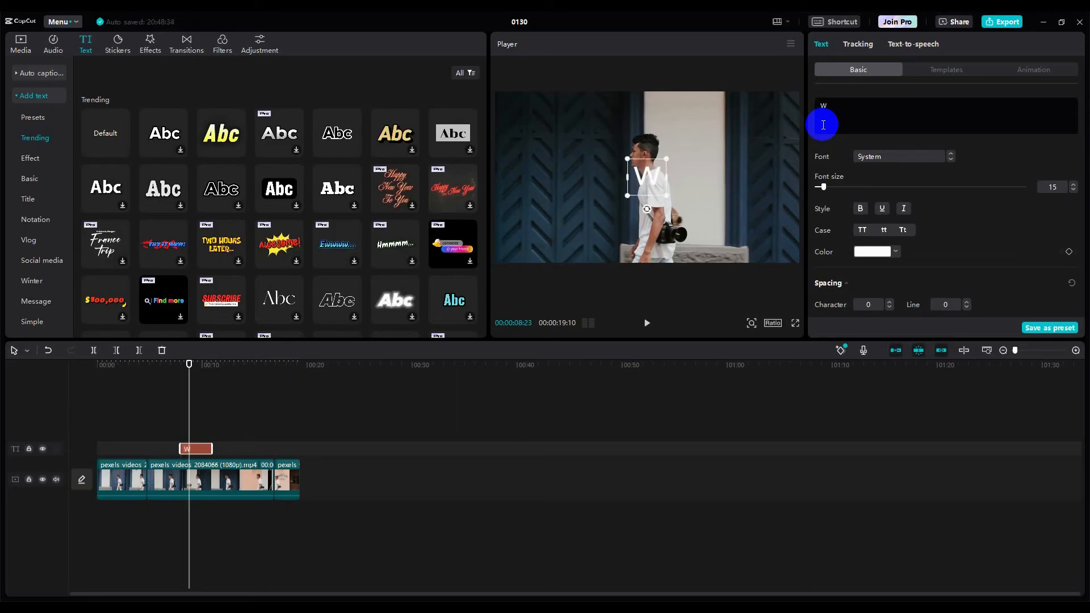
pyautogui.write('alking ')
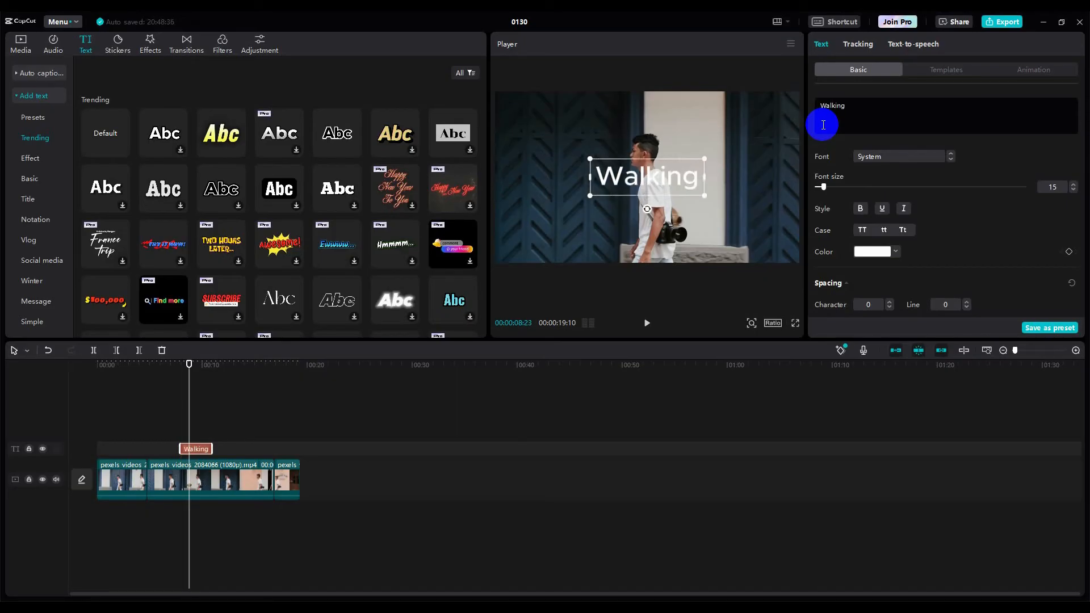
pyautogui.write('a;')
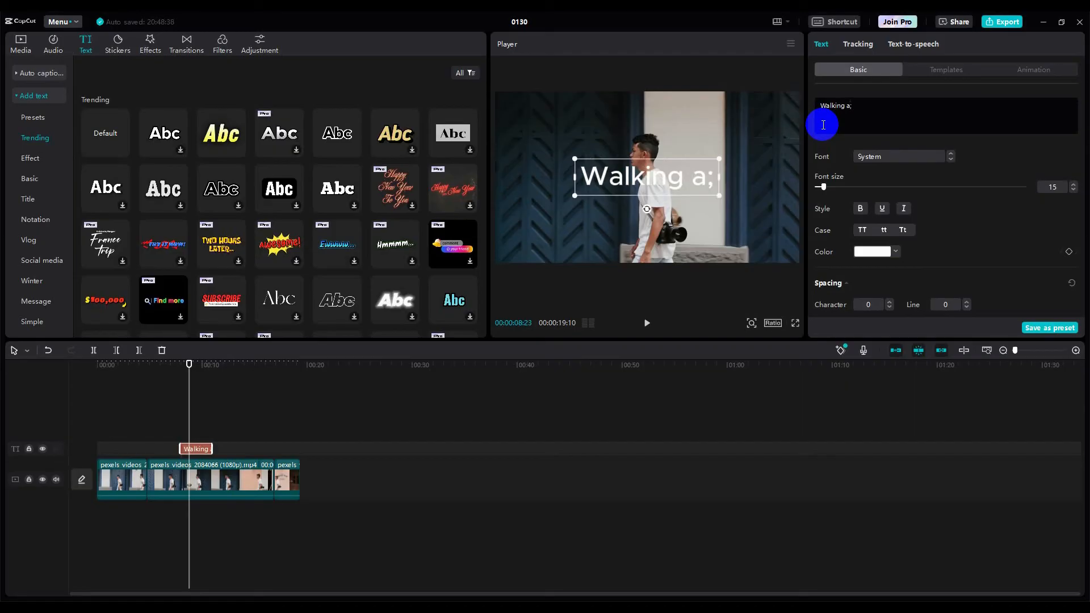
pyautogui.press('BackSpace')
pyautogui.write('lone')
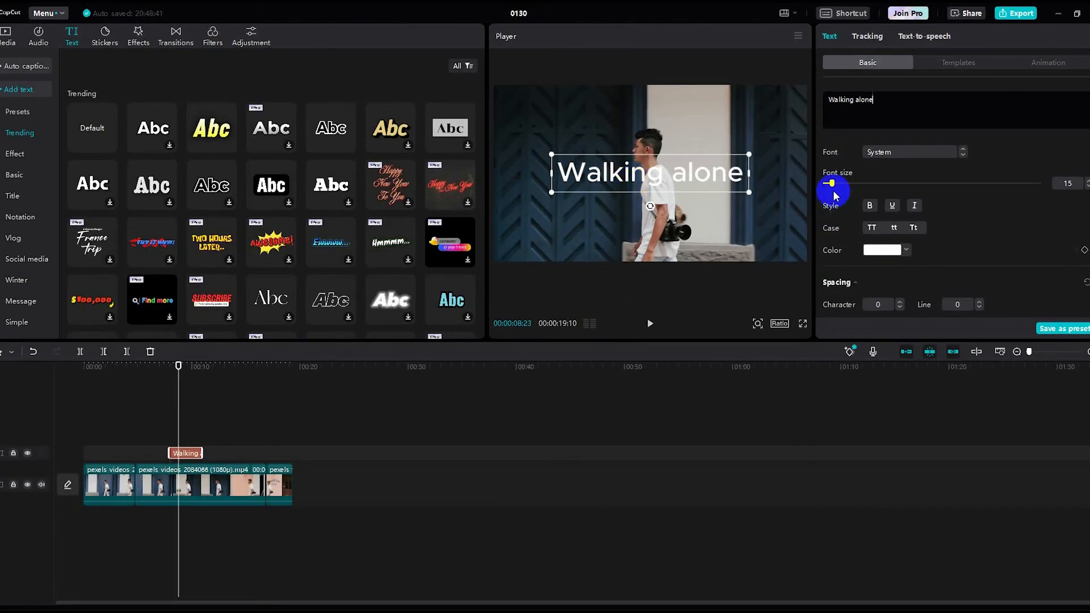
# - Reduce the caption's font size to 8 and drag it to the lower left of the frame
pyautogui.moveTo(830, 184); pyautogui.dragTo(829, 185)
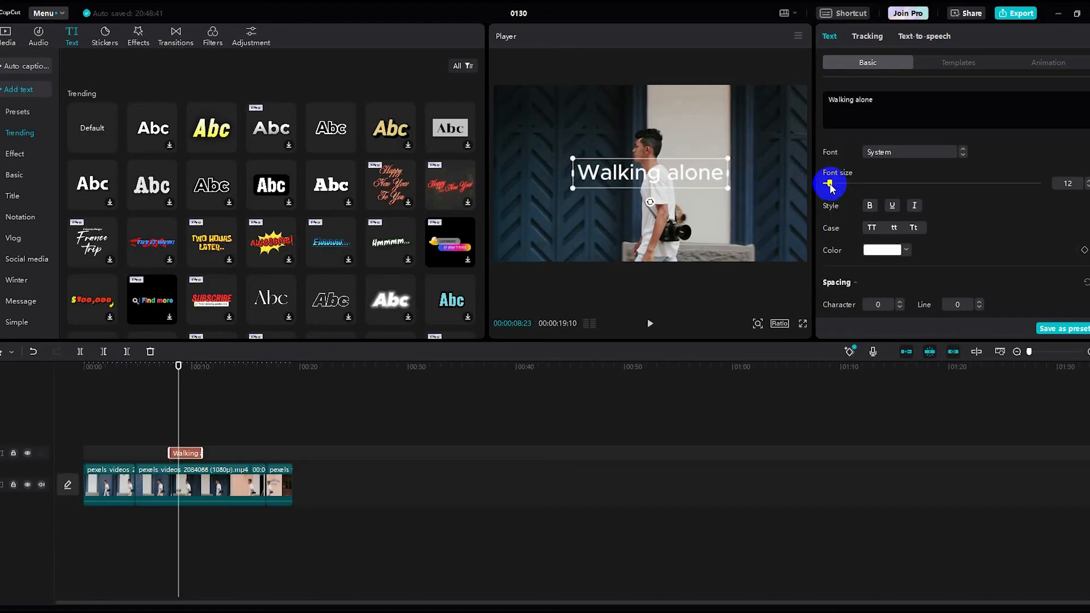
pyautogui.click(1087, 187)
pyautogui.click(1087, 187)
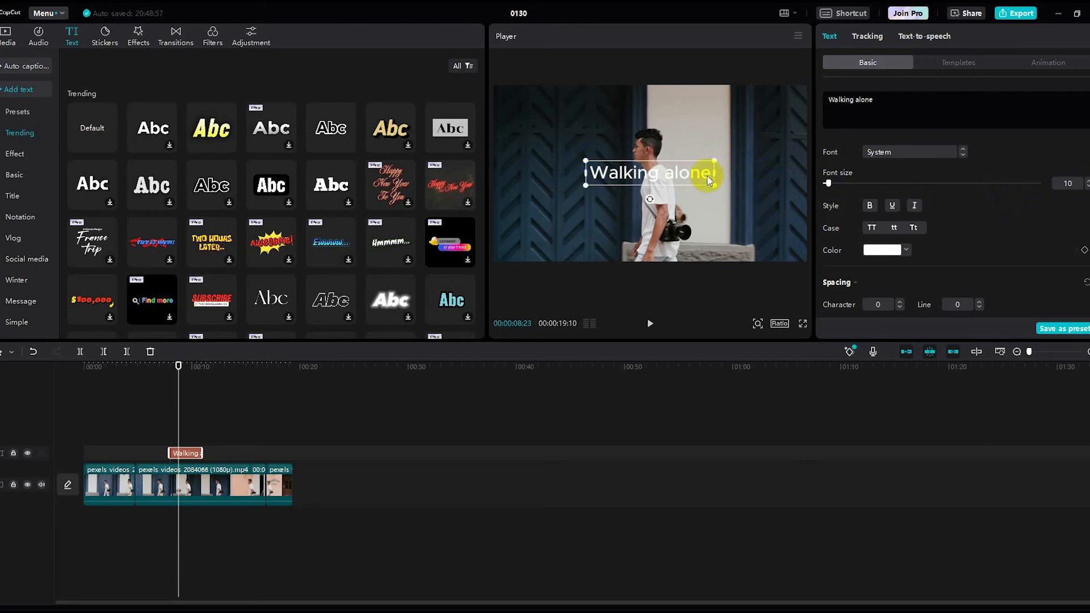
pyautogui.moveTo(716, 159)
pyautogui.mouseDown()
pyautogui.moveTo(693, 167)
pyautogui.moveTo(729, 156)
pyautogui.mouseUp()
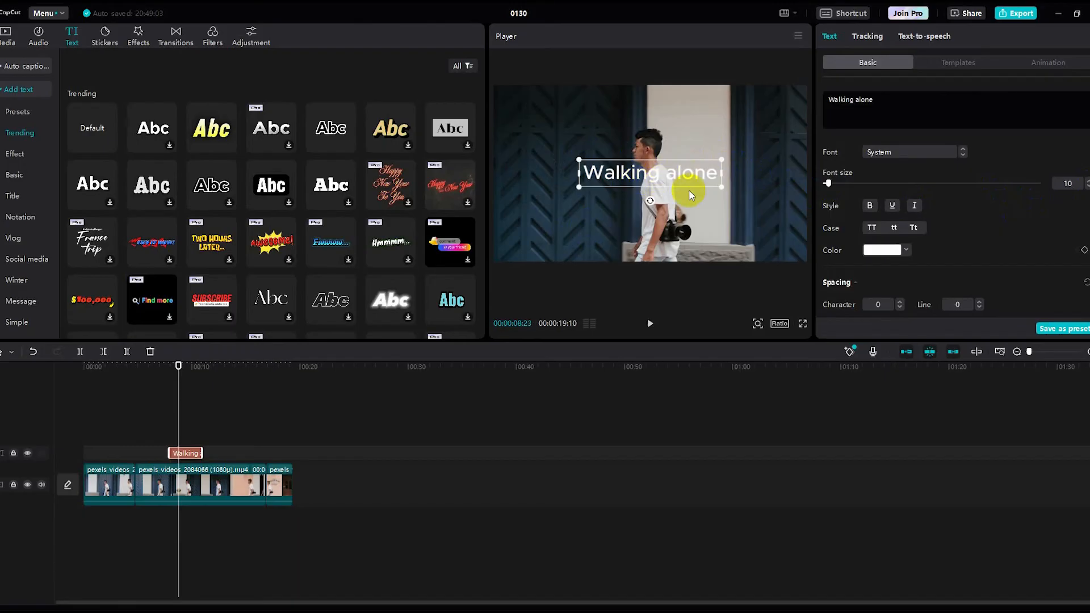
pyautogui.click(630, 179)
pyautogui.moveTo(628, 177); pyautogui.dragTo(548, 183)
pyautogui.click(1088, 186)
pyautogui.click(1088, 186)
pyautogui.moveTo(547, 180); pyautogui.dragTo(538, 225)
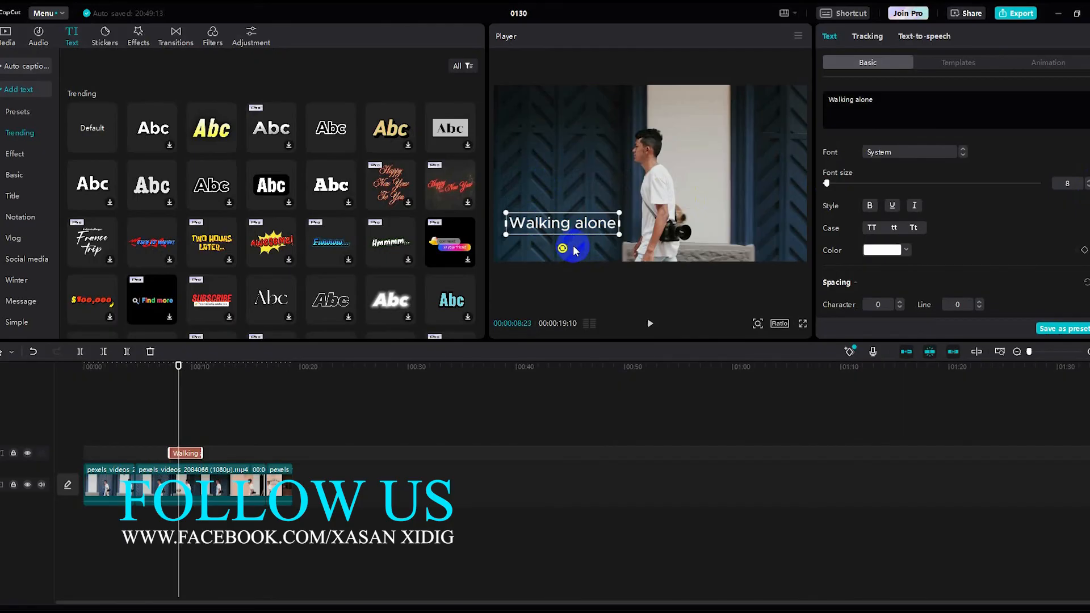
# - Choose Arial from the font list for the 'Walking alone' caption
pyautogui.click(963, 155)
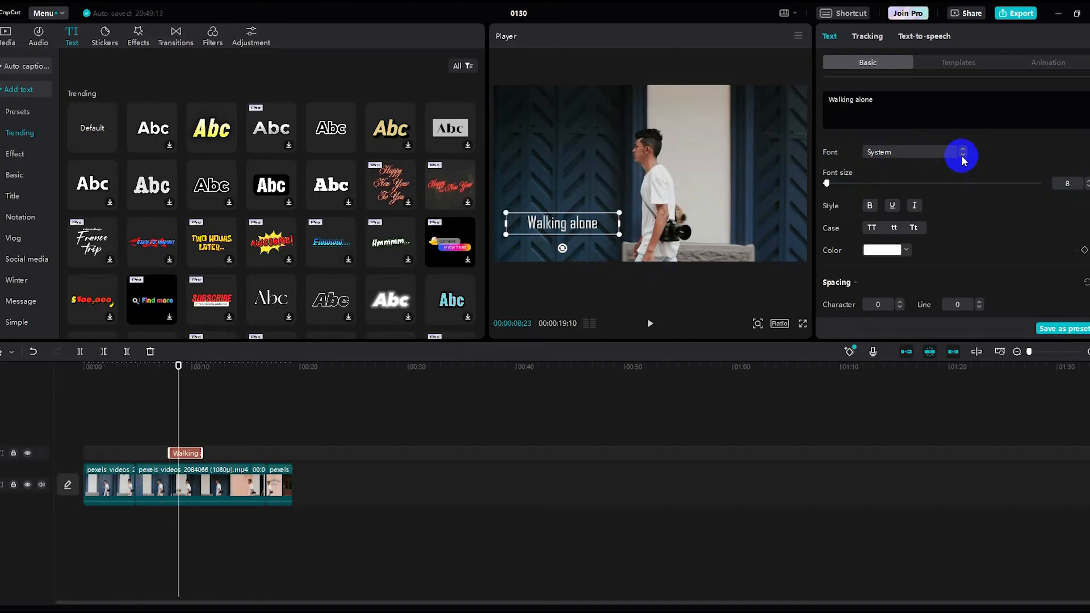
pyautogui.click(907, 152)
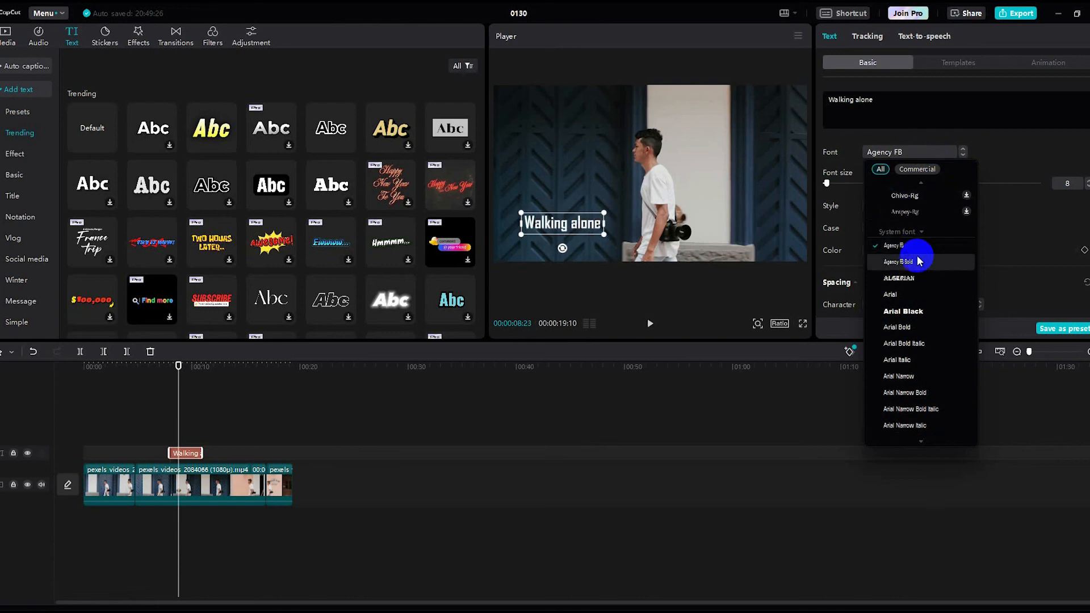
pyautogui.click(896, 295)
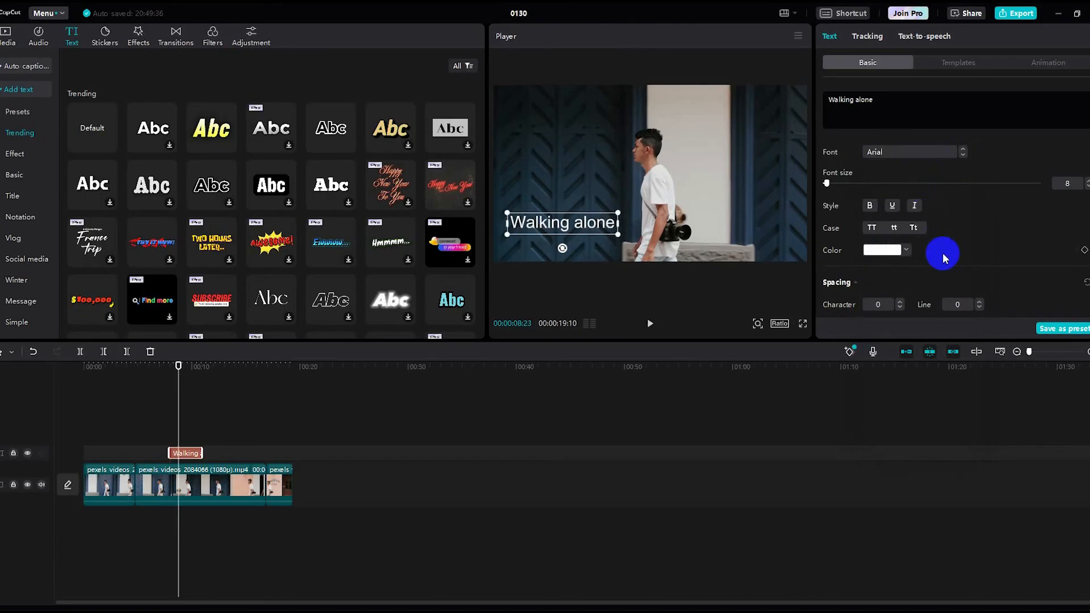
pyautogui.click(868, 206)
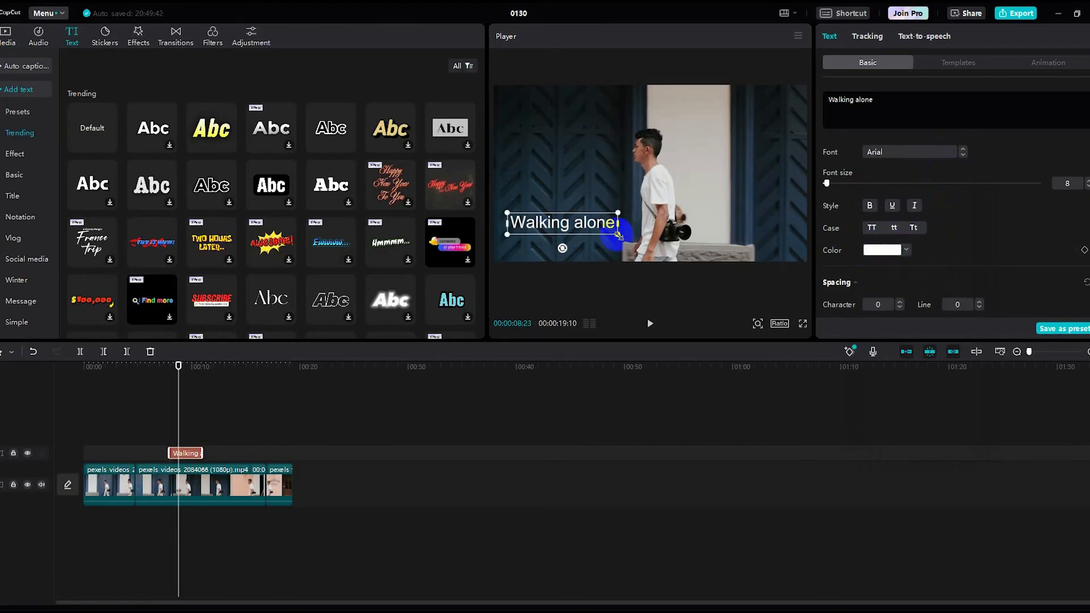
# - Change the caption's text colour from white to orange (F4A317)
pyautogui.click(907, 250)
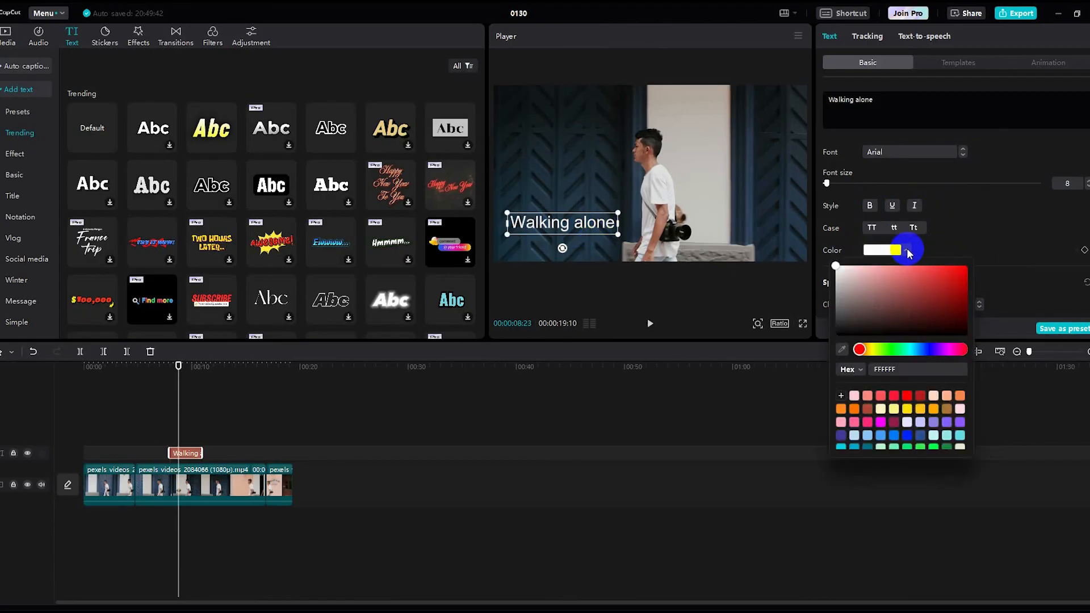
pyautogui.moveTo(929, 277); pyautogui.dragTo(897, 299)
pyautogui.moveTo(865, 350); pyautogui.dragTo(872, 350)
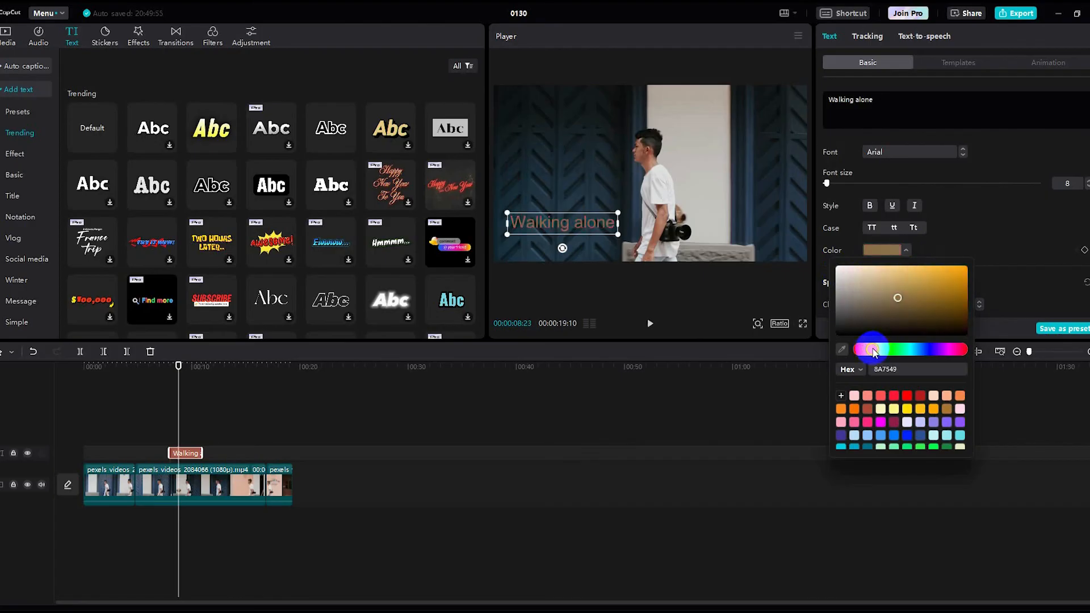
pyautogui.moveTo(969, 279)
pyautogui.mouseDown()
pyautogui.moveTo(970, 268)
pyautogui.moveTo(956, 272)
pyautogui.mouseUp()
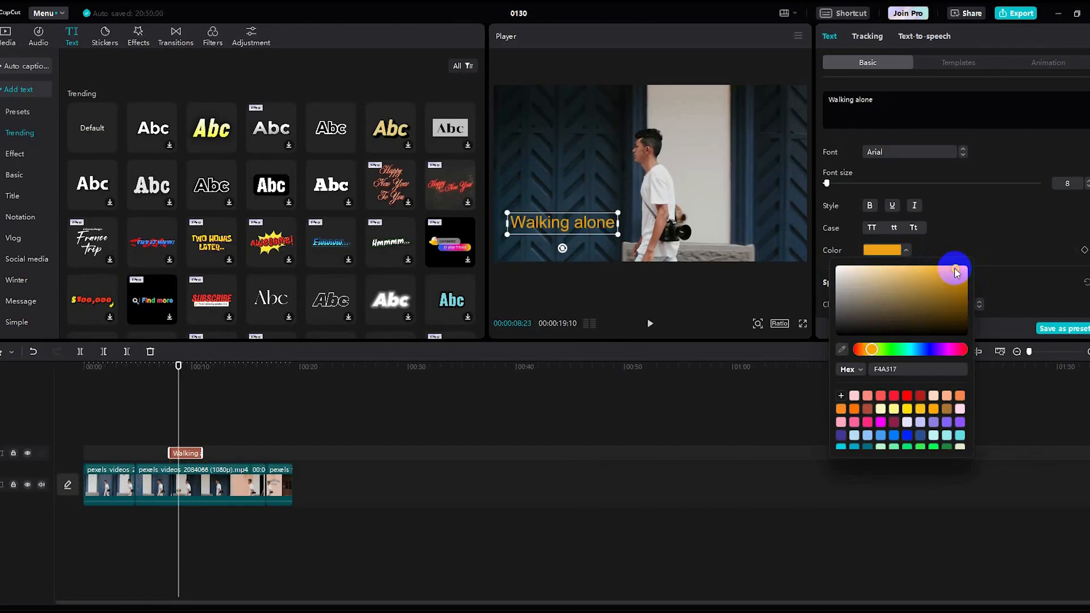
pyautogui.click(1005, 227)
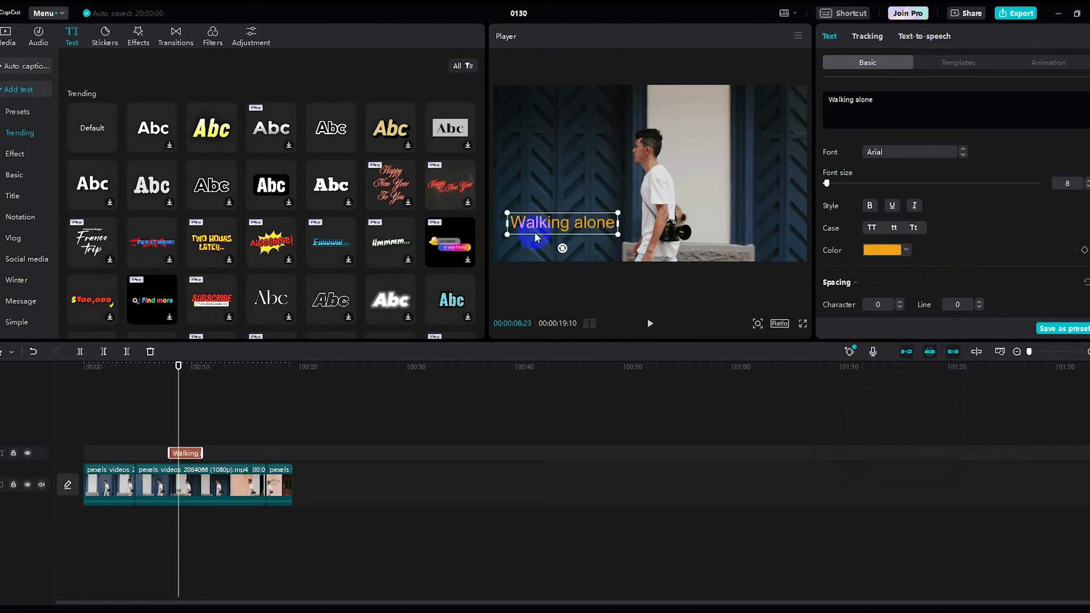
# - Set the caption's character spacing to 1
pyautogui.click(899, 305)
pyautogui.click(899, 305)
pyautogui.click(900, 305)
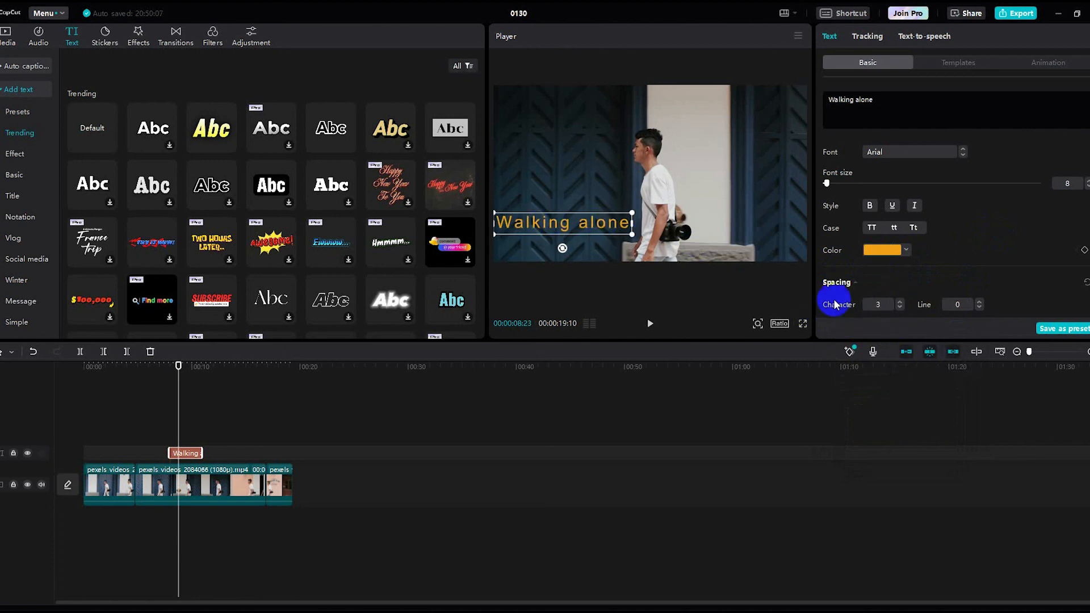
pyautogui.click(900, 308)
pyautogui.click(900, 308)
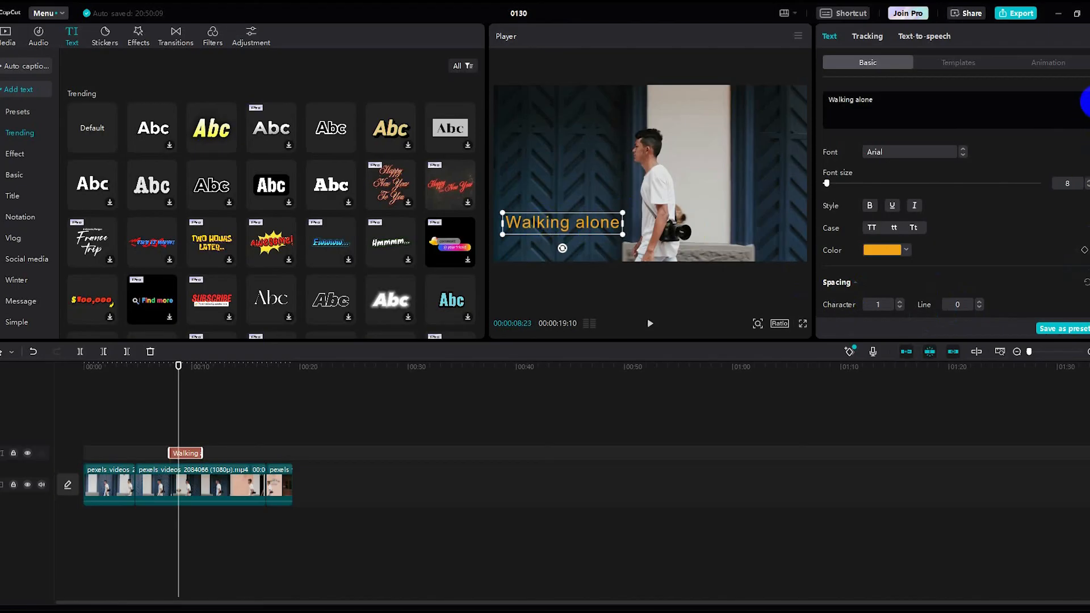
pyautogui.scroll(-5, 1086, 102)
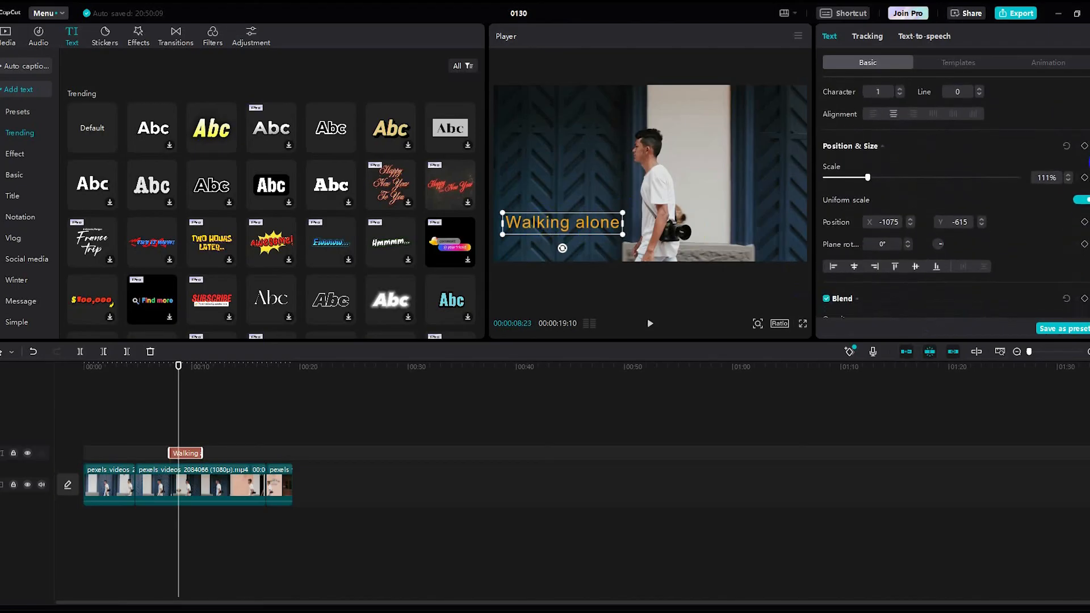
pyautogui.scroll(1, 956, 197)
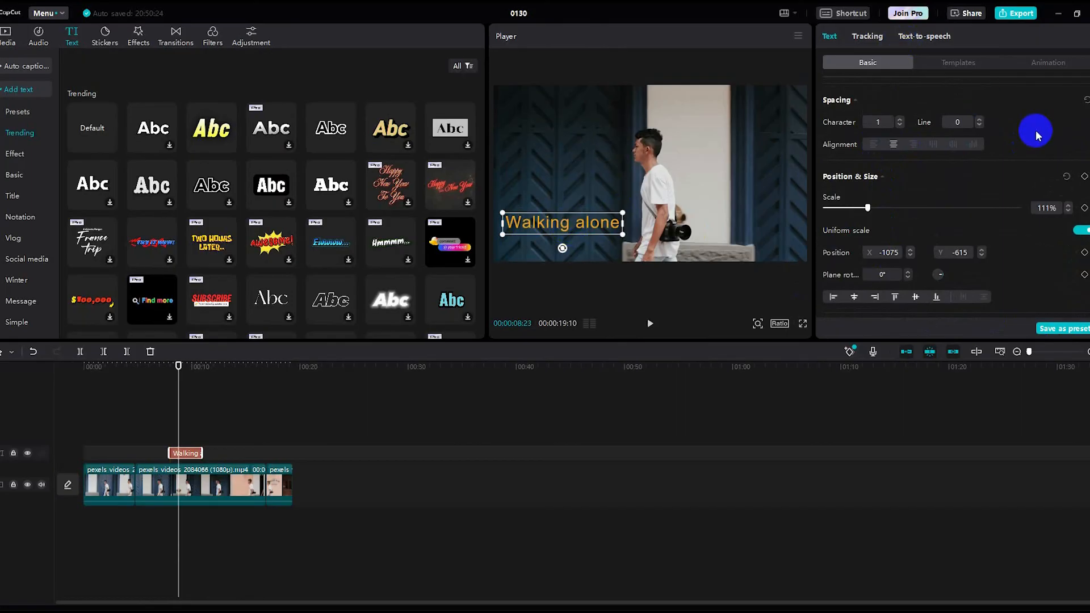
pyautogui.scroll(-5, 1085, 170)
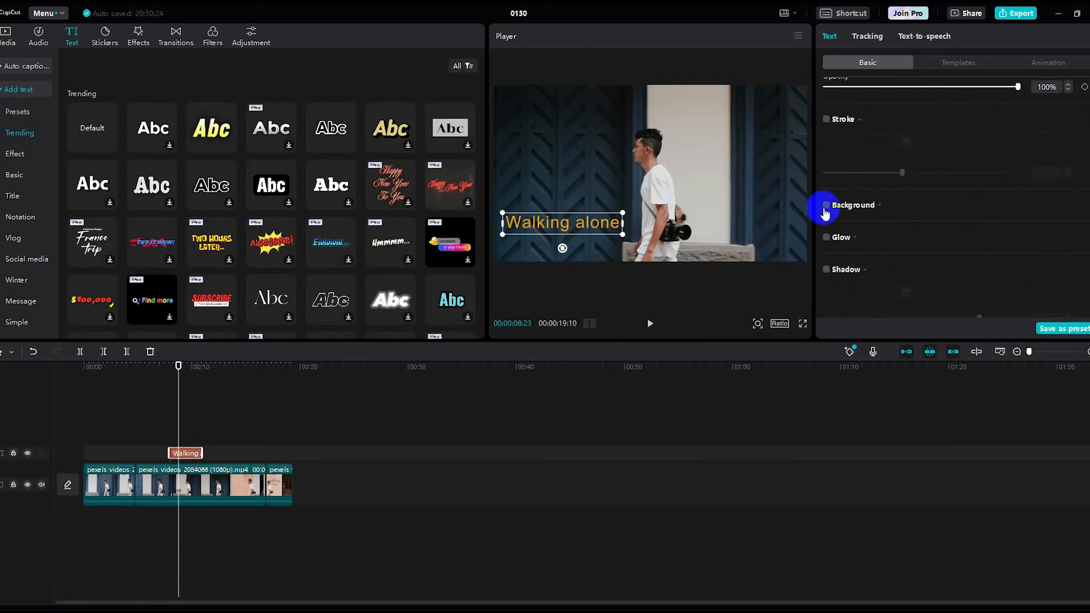
# - Enable a white caption background with 10% height, 24% width and 27% rounded corners
pyautogui.click(826, 206)
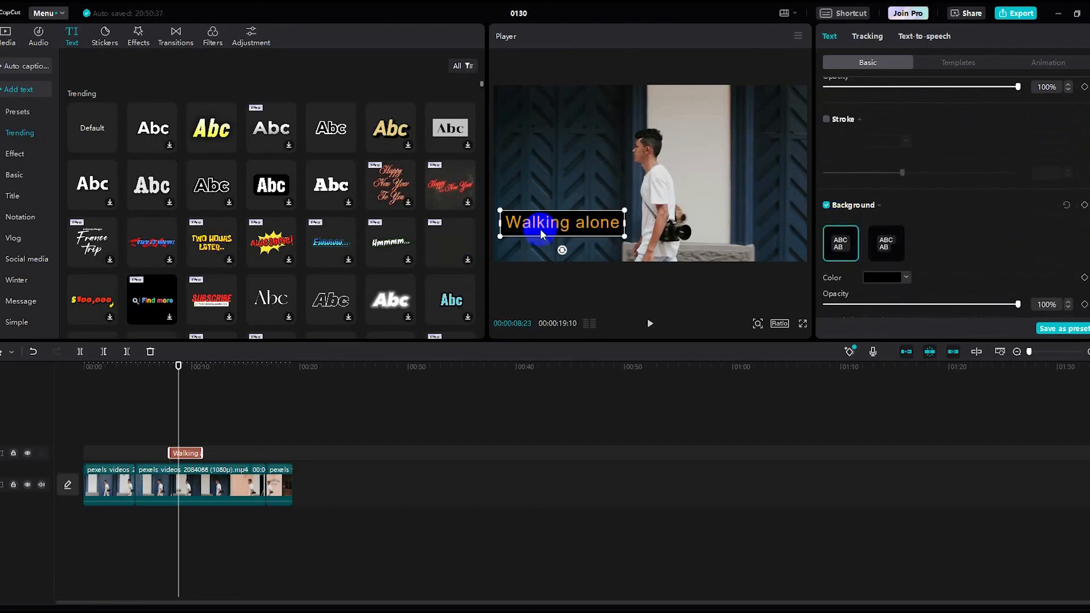
pyautogui.click(889, 279)
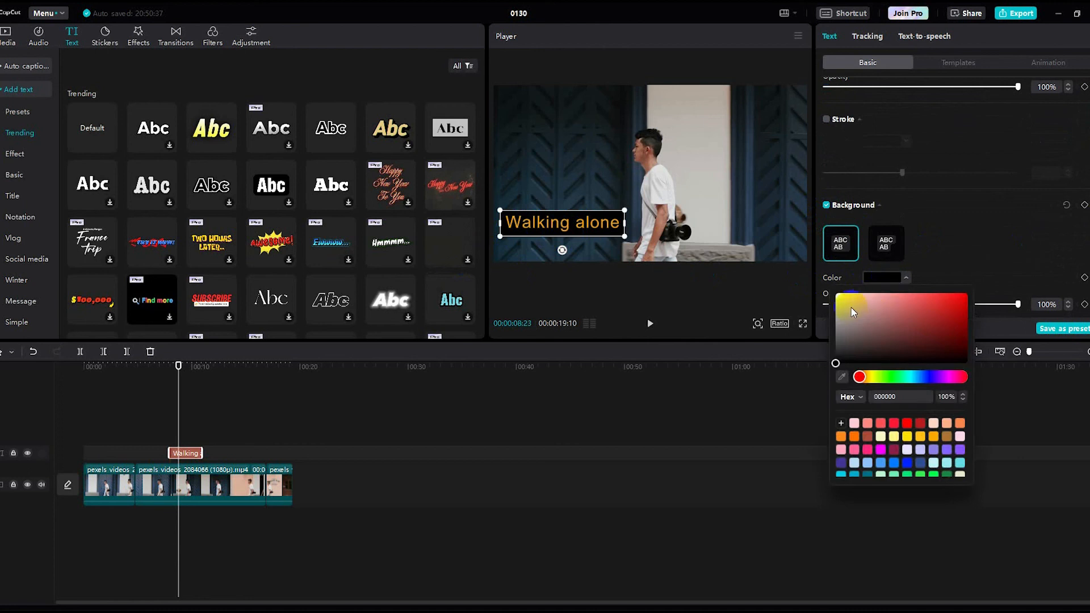
pyautogui.moveTo(852, 308); pyautogui.dragTo(836, 294)
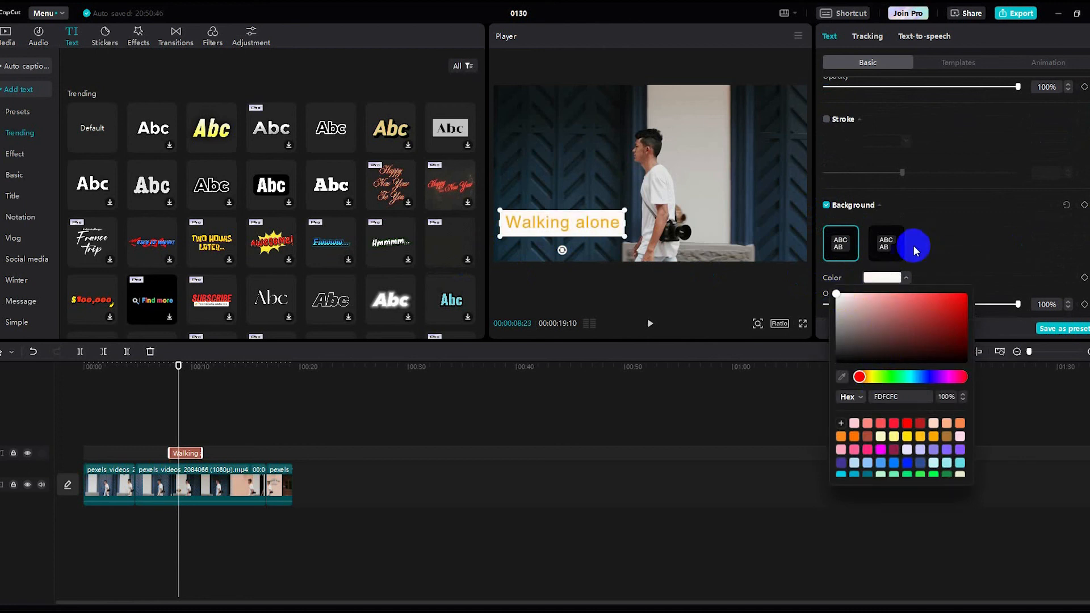
pyautogui.click(939, 236)
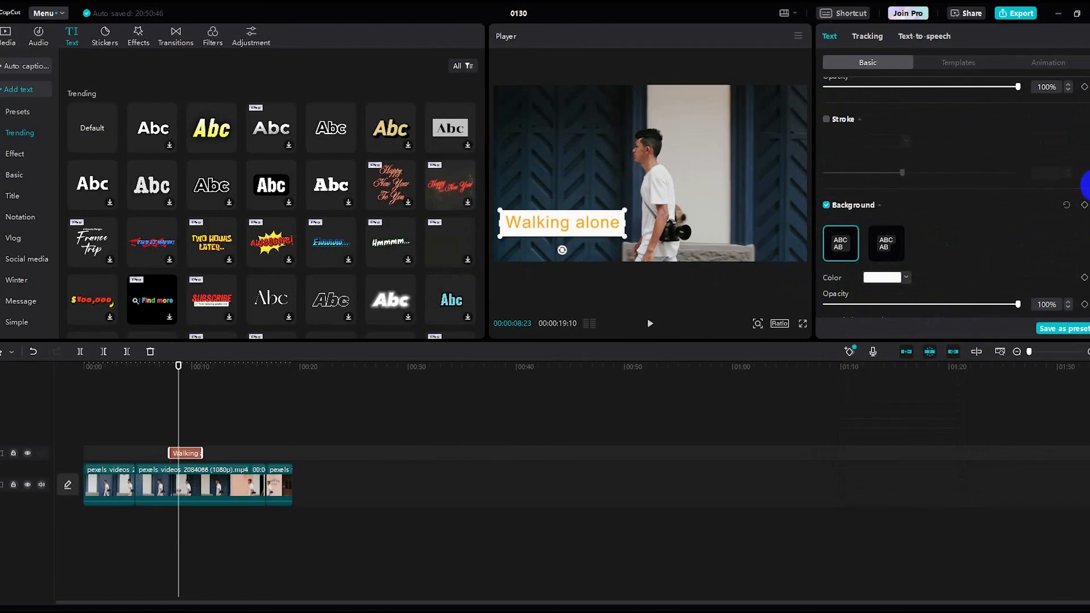
pyautogui.scroll(-5, 1086, 184)
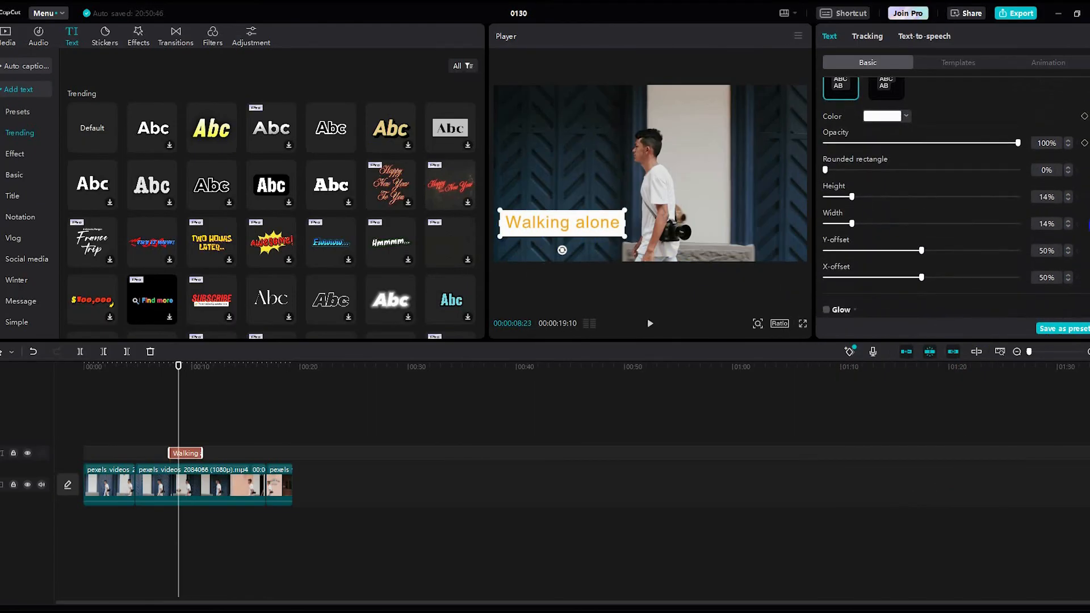
pyautogui.moveTo(851, 196)
pyautogui.mouseDown()
pyautogui.moveTo(837, 196)
pyautogui.moveTo(839, 224)
pyautogui.moveTo(813, 238)
pyautogui.moveTo(835, 224)
pyautogui.moveTo(894, 226)
pyautogui.moveTo(870, 224)
pyautogui.moveTo(868, 202)
pyautogui.moveTo(925, 197)
pyautogui.moveTo(846, 200)
pyautogui.mouseUp()
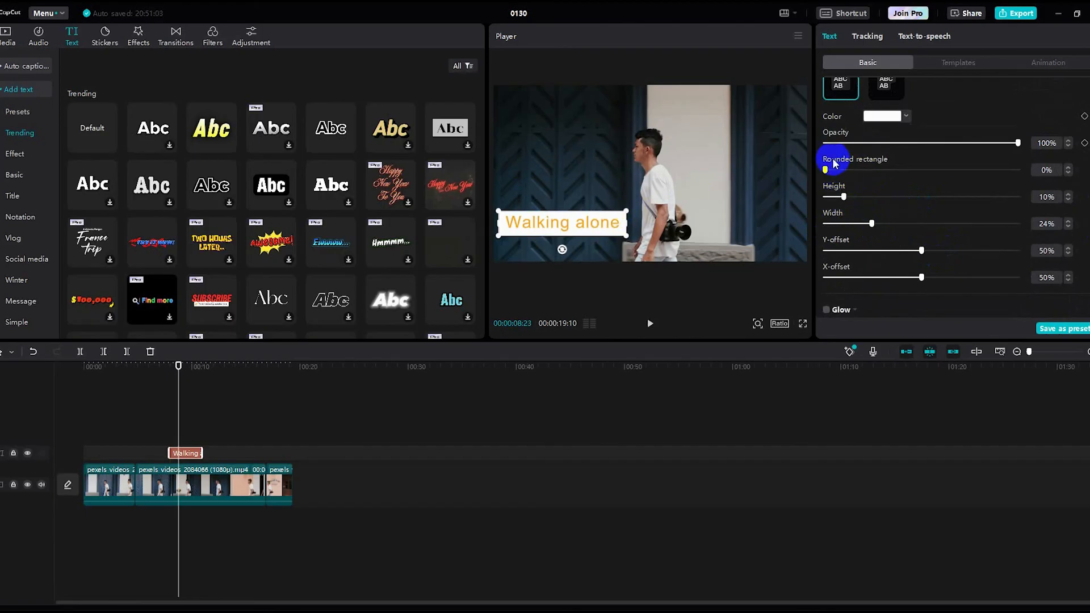
pyautogui.moveTo(828, 171); pyautogui.dragTo(900, 176)
pyautogui.click(788, 210)
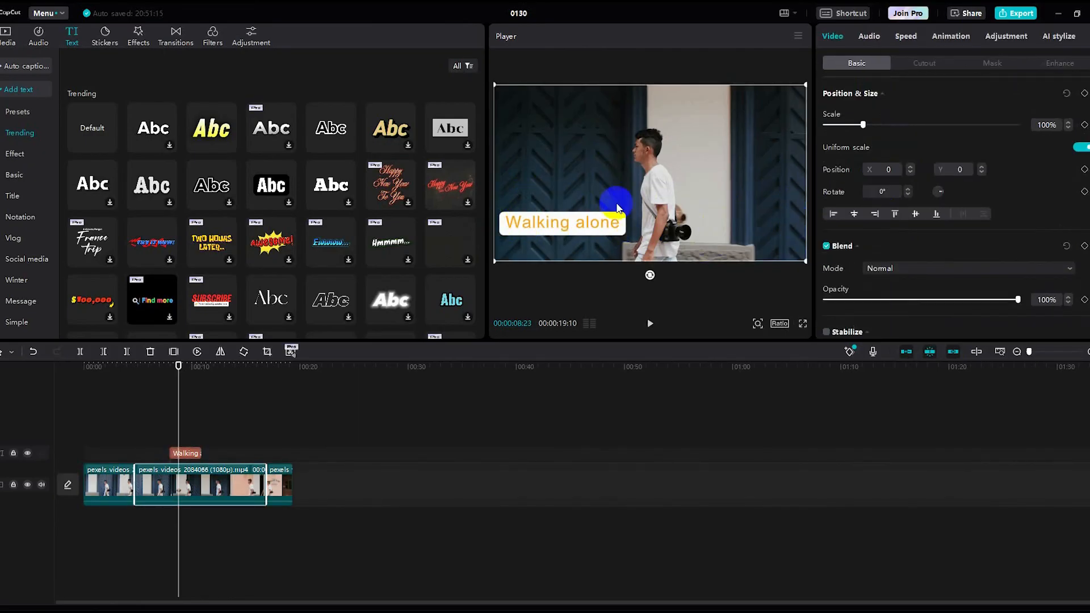
# - Turn on a black drop shadow for the caption, leaving Glow switched off
pyautogui.click(582, 223)
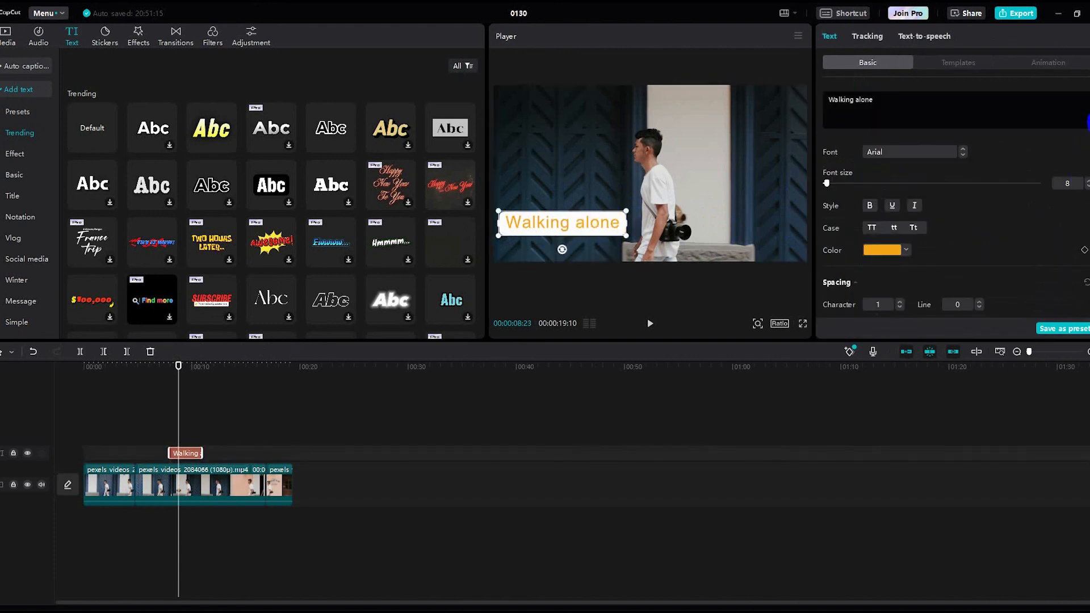
pyautogui.scroll(-10, 1085, 108)
pyautogui.scroll(-5, 951, 193)
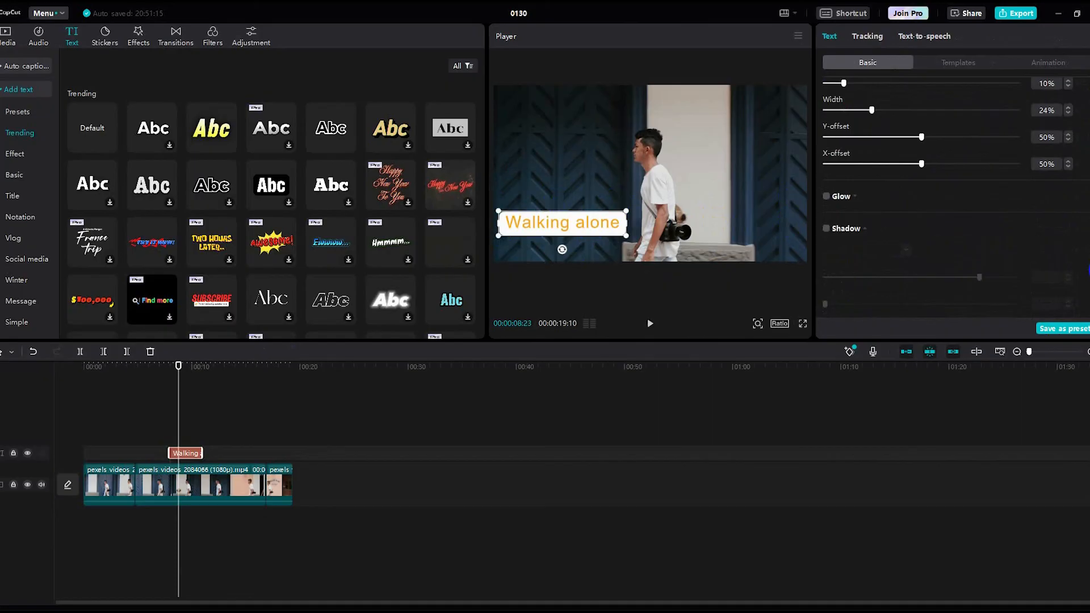
pyautogui.click(826, 228)
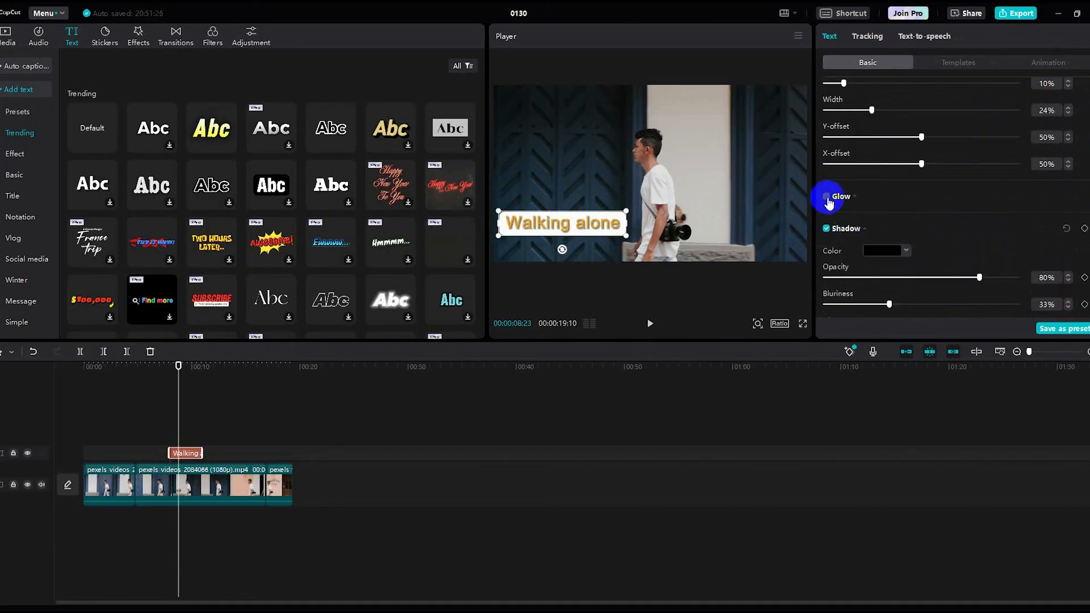
pyautogui.click(827, 196)
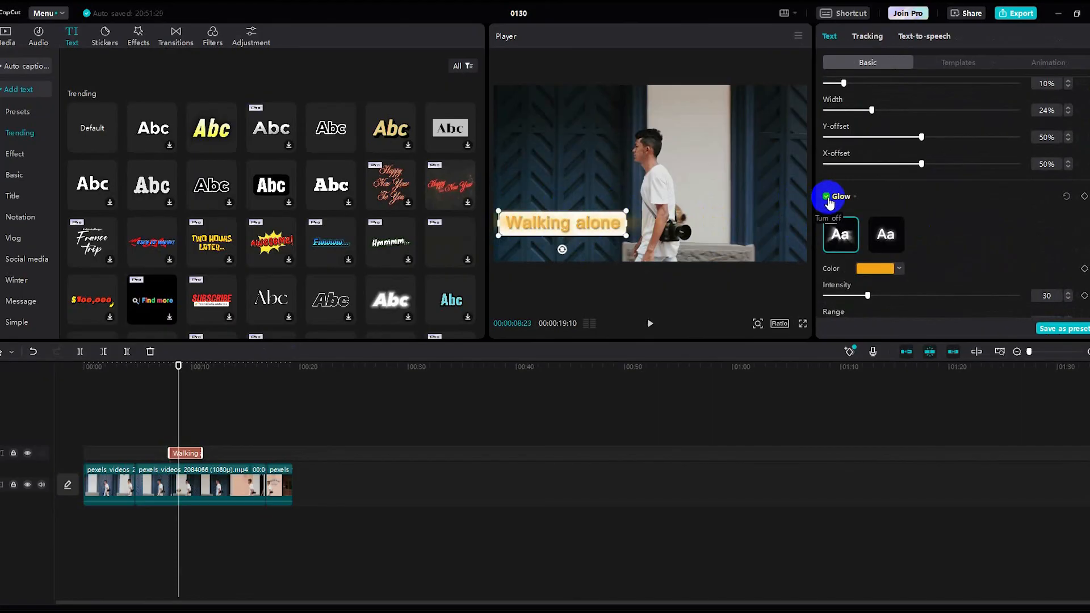
pyautogui.click(827, 196)
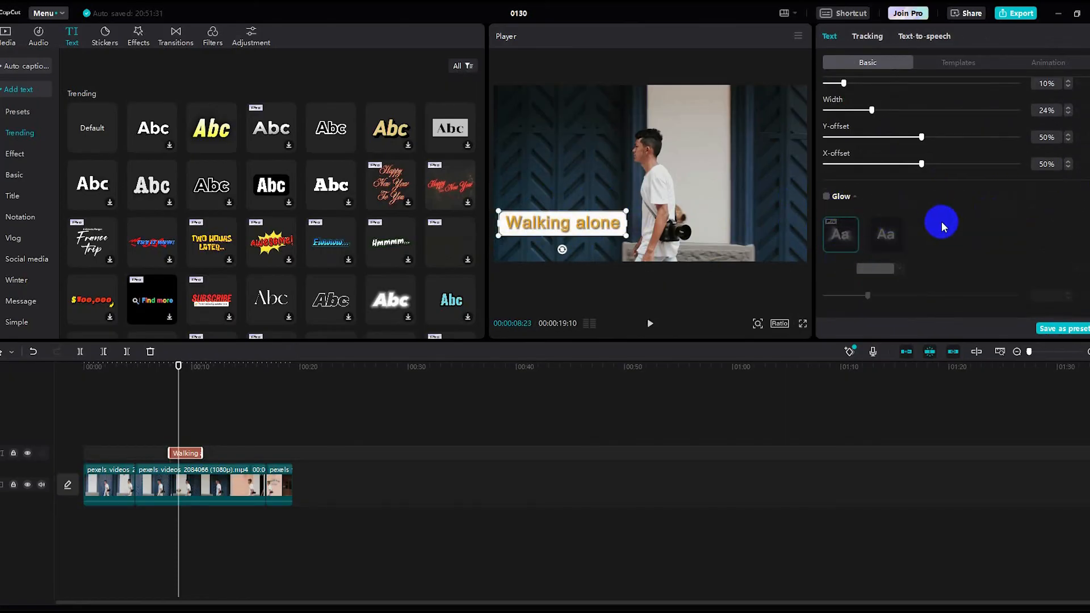
pyautogui.scroll(-2, 1073, 241)
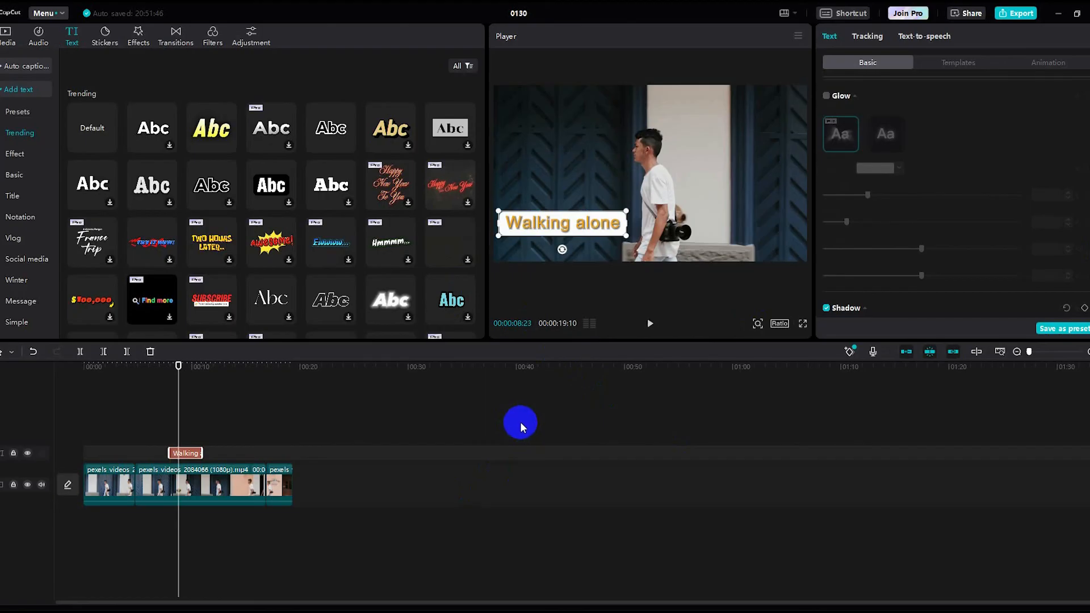